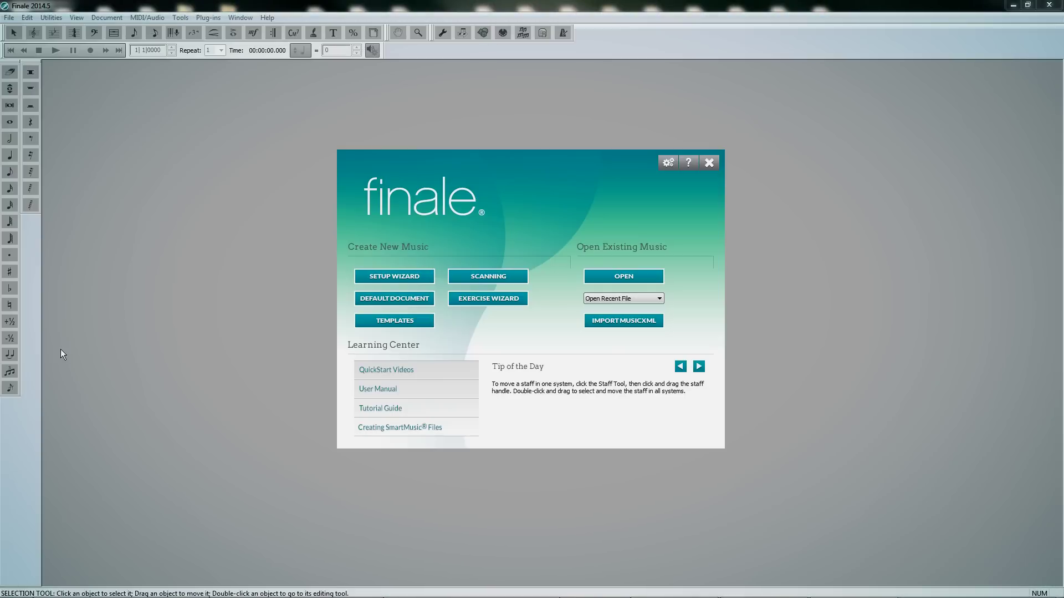
# Start a new score with the Setup Wizard and add Piano from Keyboards.
pyautogui.click(410, 278)
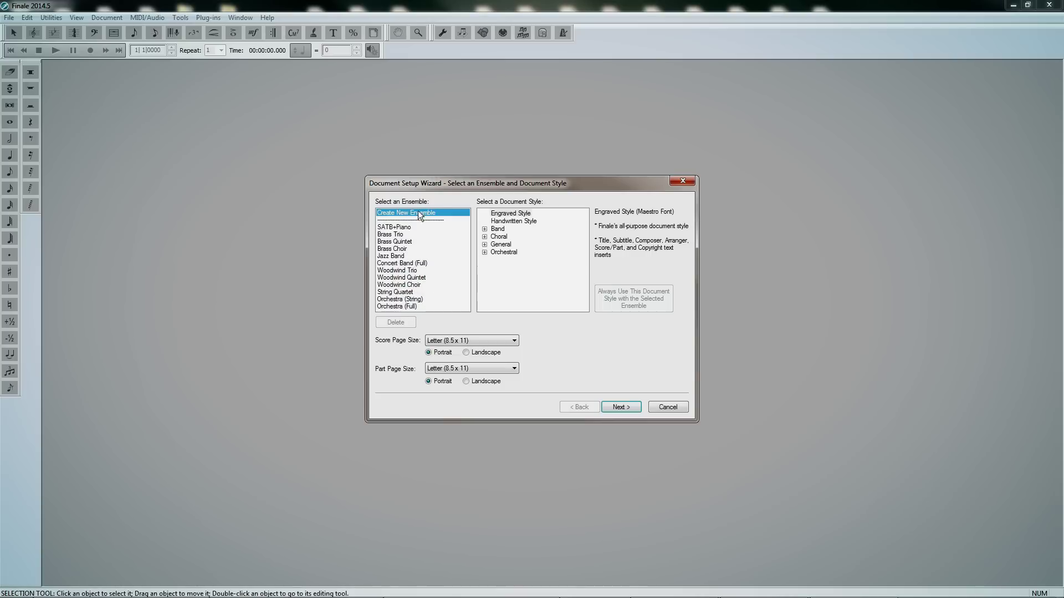
pyautogui.click(620, 407)
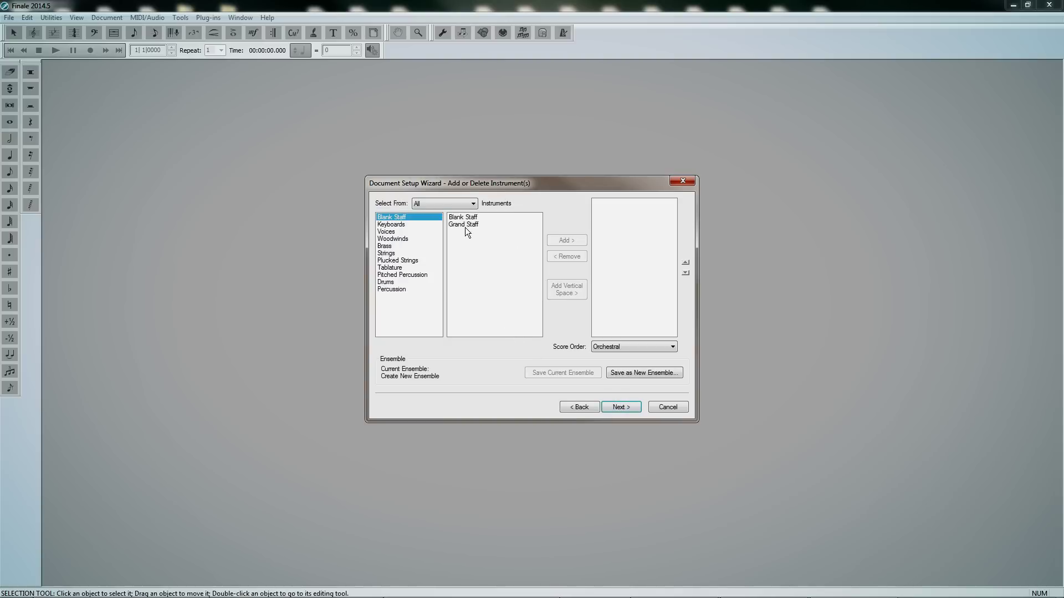
pyautogui.click(417, 225)
pyautogui.click(486, 217)
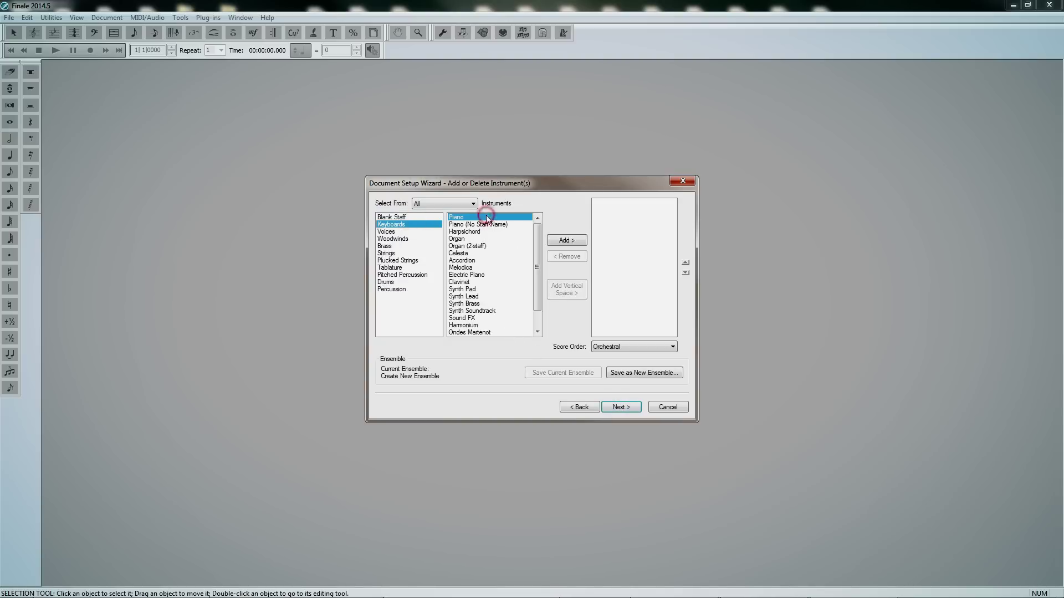
pyautogui.click(568, 242)
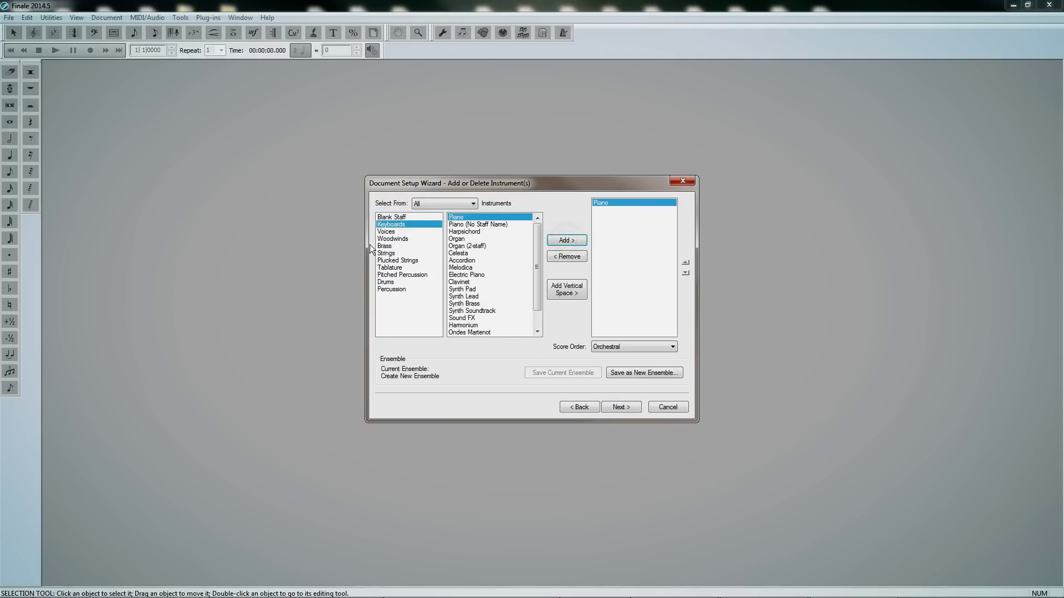
# Add two Cellos from Strings and Ocarina from Woodwinds to the score.
pyautogui.click(408, 252)
pyautogui.click(477, 231)
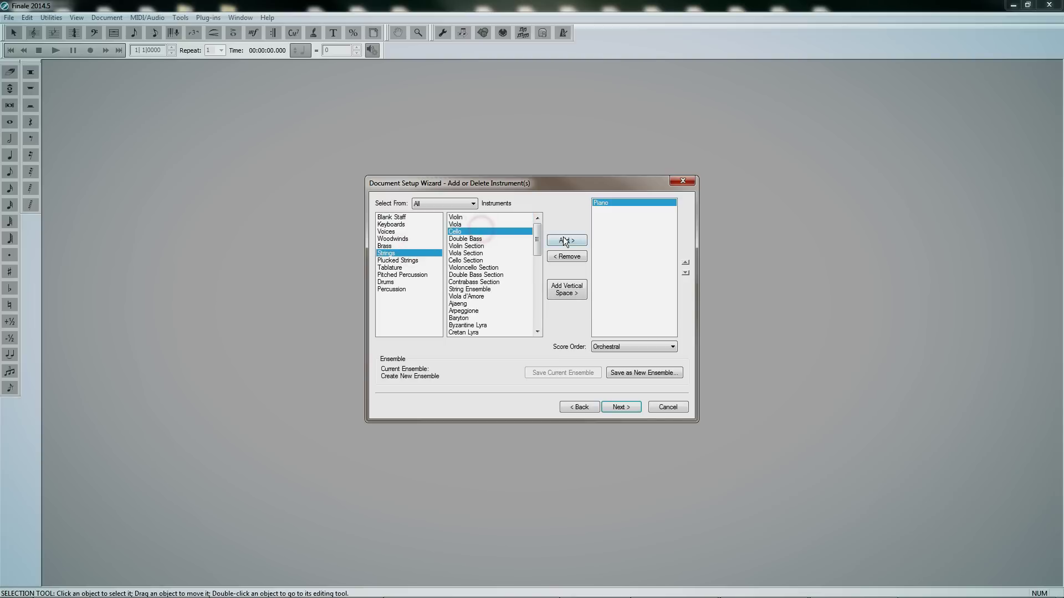
pyautogui.doubleClick(563, 240)
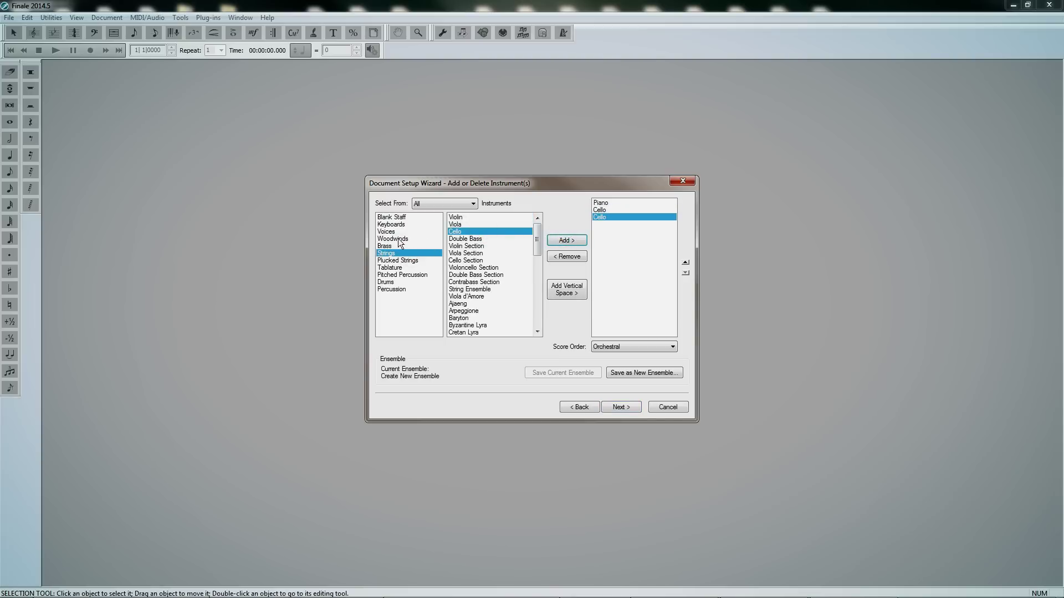
pyautogui.click(397, 239)
pyautogui.moveTo(538, 231); pyautogui.dragTo(535, 241)
pyautogui.click(466, 267)
pyautogui.click(559, 240)
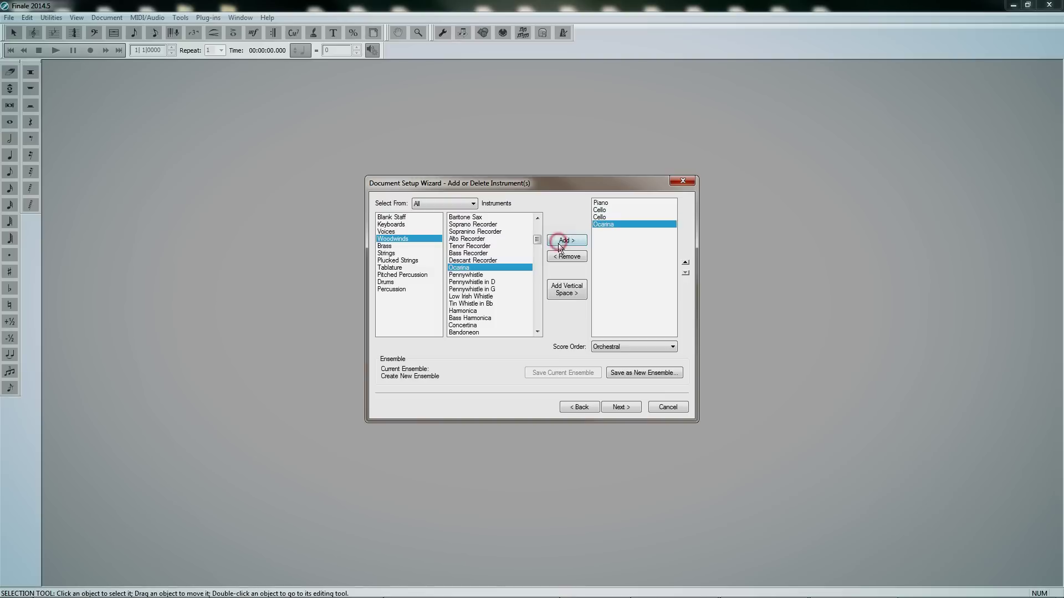
pyautogui.click(618, 407)
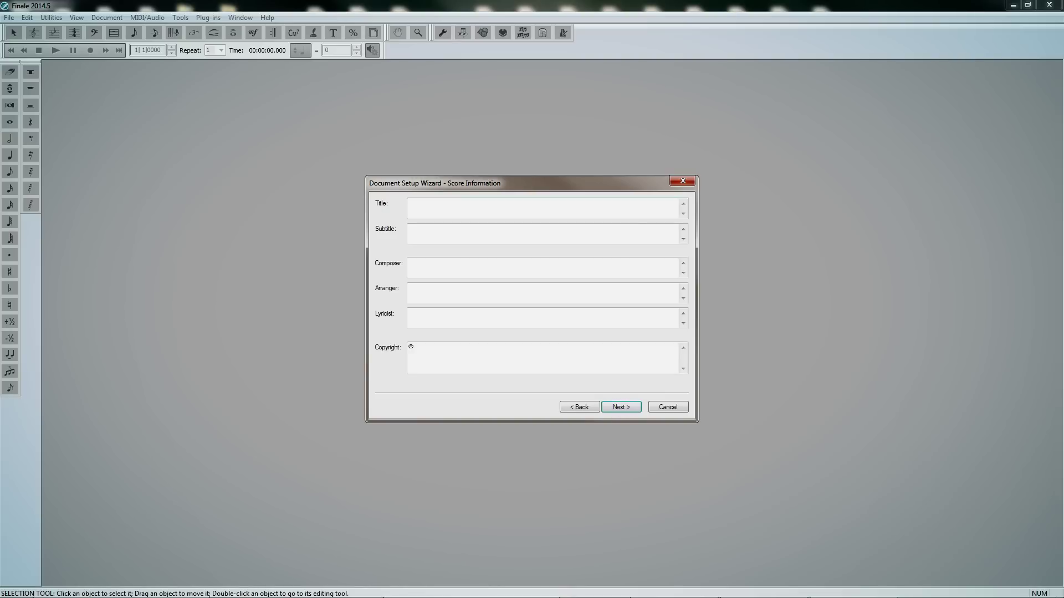
# Title the score 'Wreckage' with subtitle 'introduction' and enter the composer's name.
pyautogui.click(444, 210)
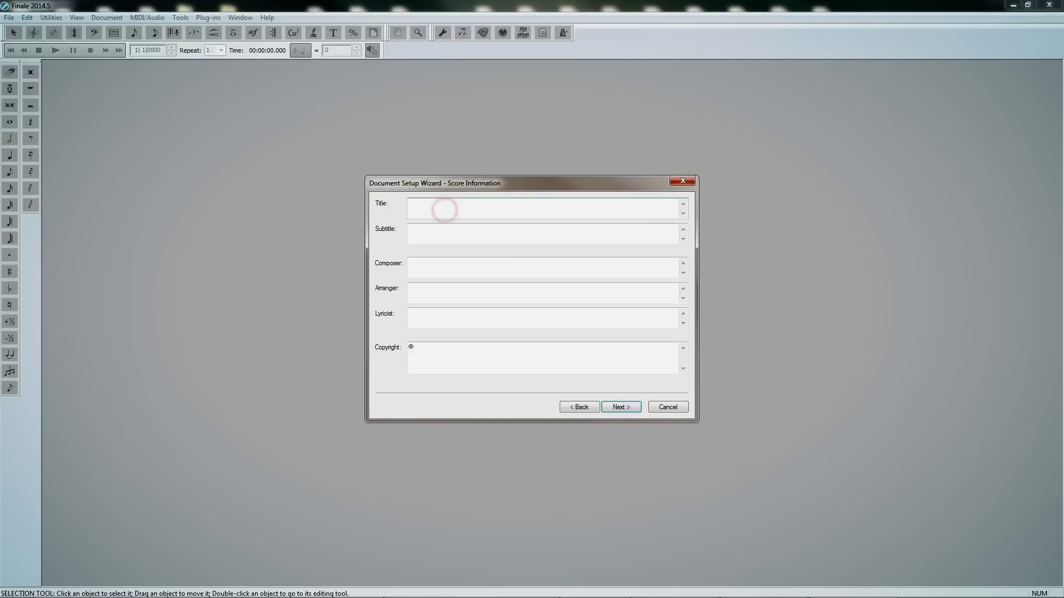
pyautogui.click(422, 233)
pyautogui.write('introduction')
pyautogui.click(421, 266)
pyautogui.write('Saher Galt')
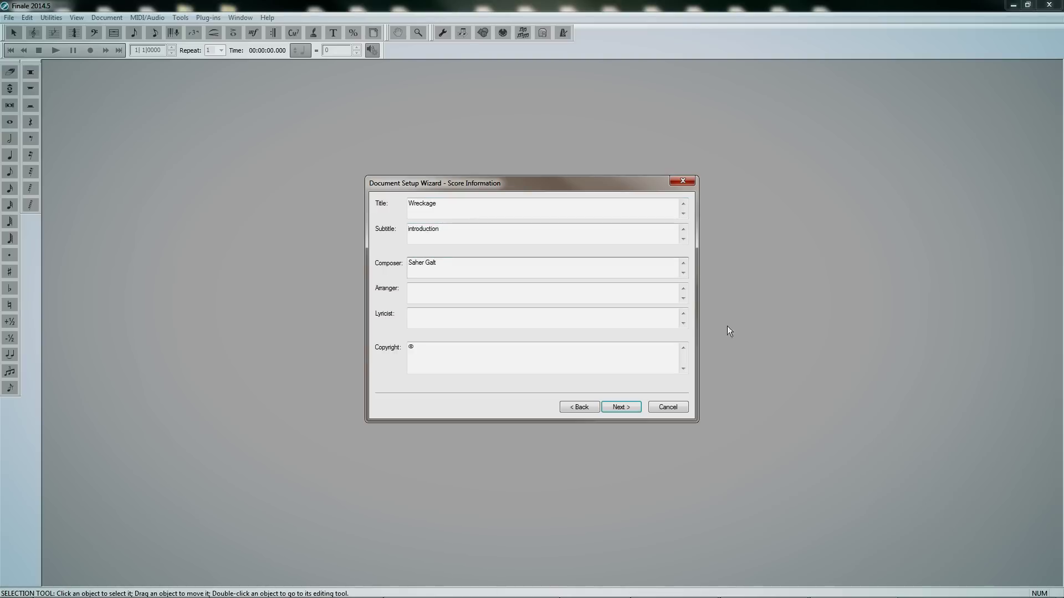
pyautogui.click(622, 407)
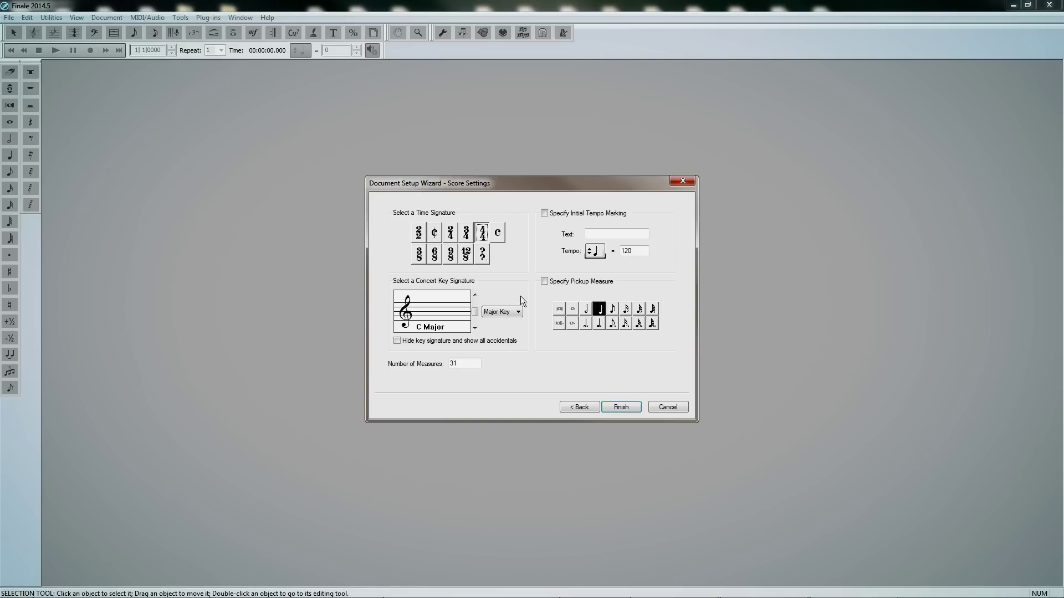
# Set the key signature to A major with an initial tempo marking of 84.
pyautogui.click(474, 295)
pyautogui.click(475, 294)
pyautogui.click(475, 295)
pyautogui.click(590, 252)
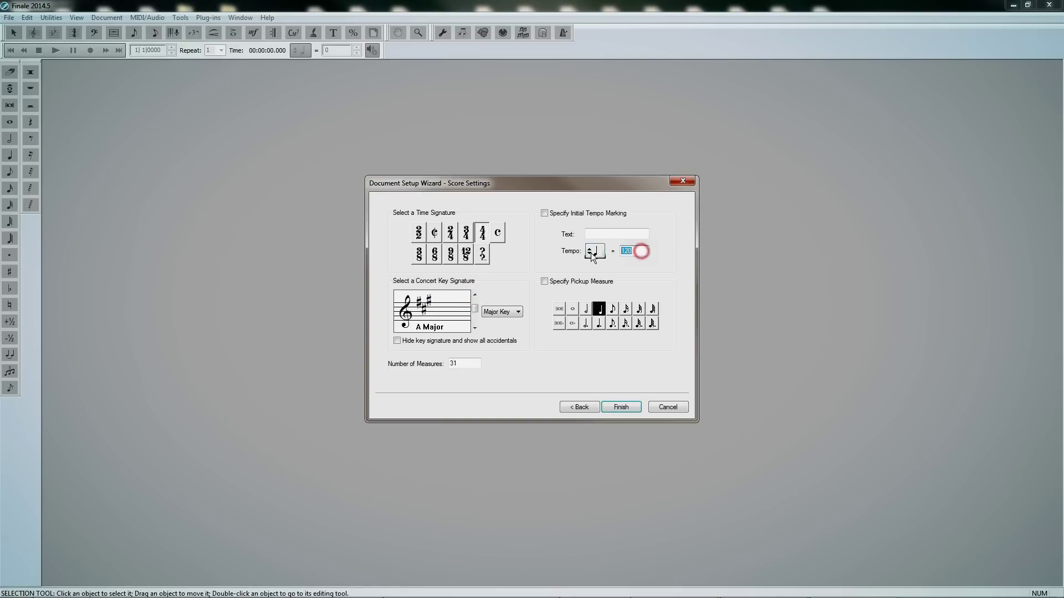
pyautogui.click(620, 408)
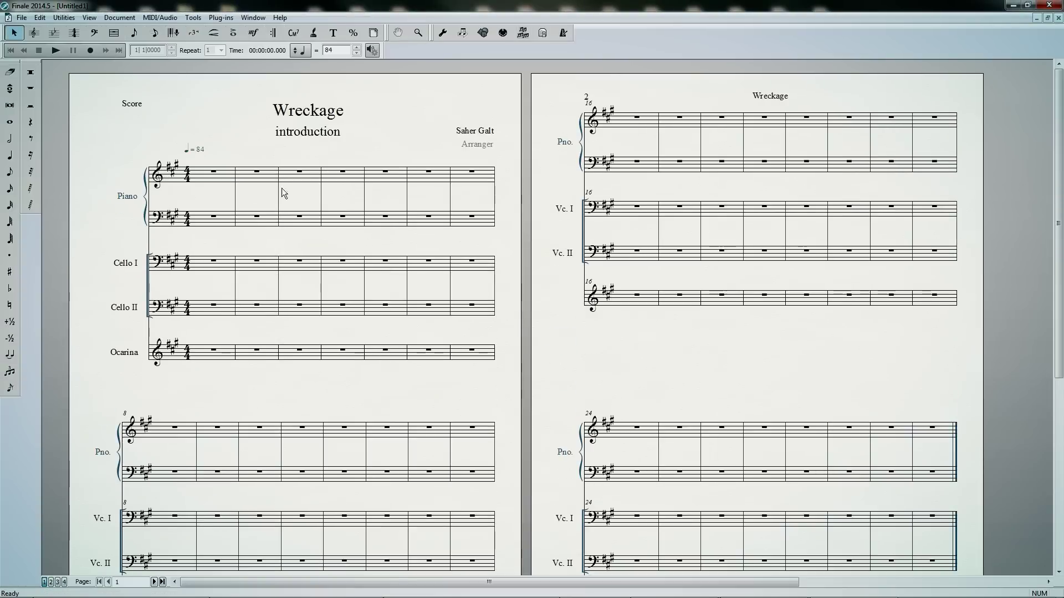
# Delete the placeholder Arranger text and switch the score to Scroll View.
pyautogui.click(476, 144)
pyautogui.press('Delete')
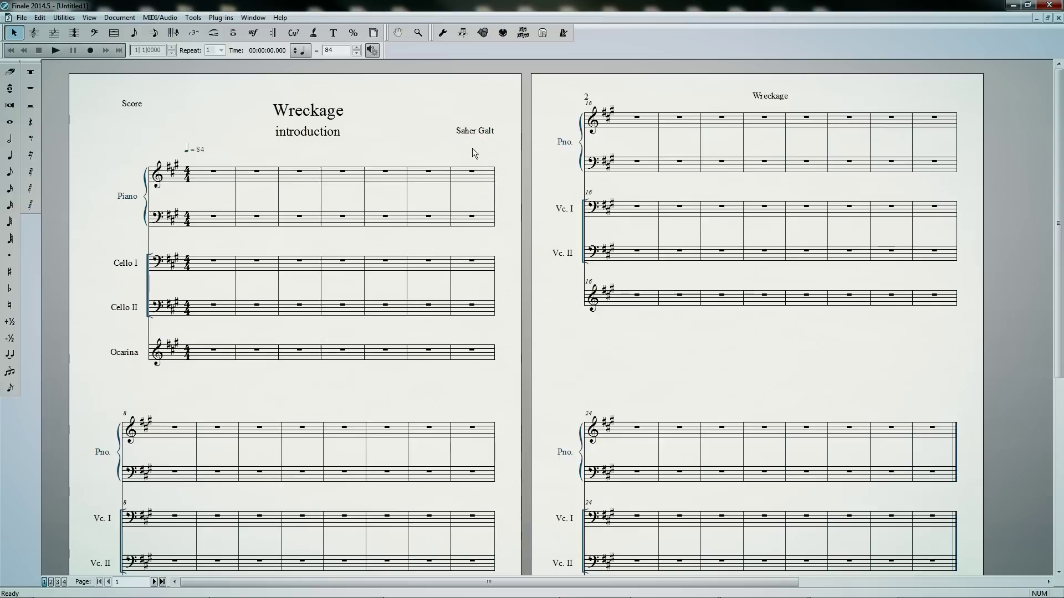
pyautogui.click(89, 17)
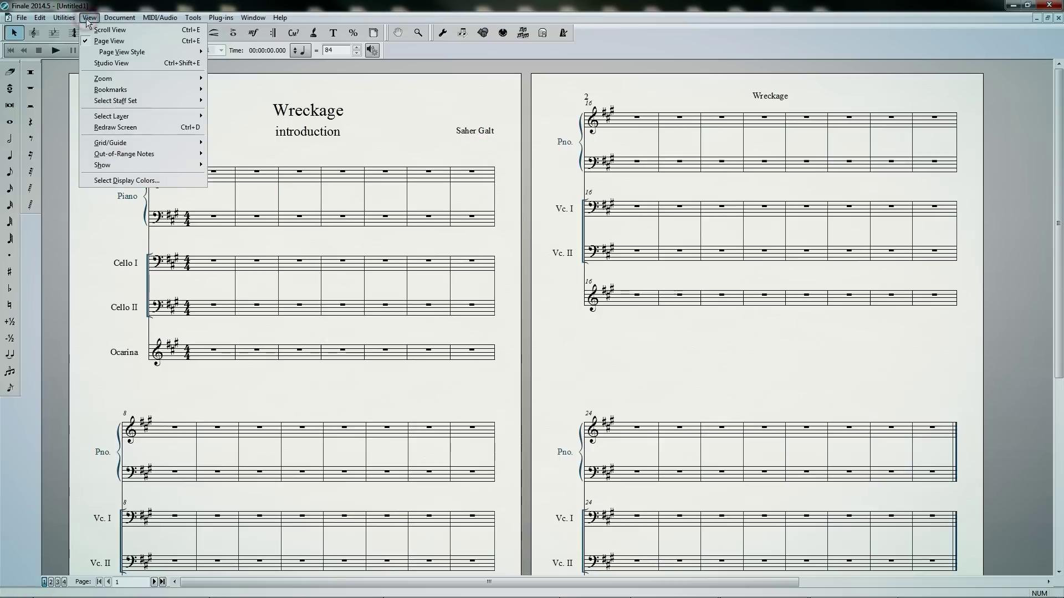
pyautogui.click(95, 41)
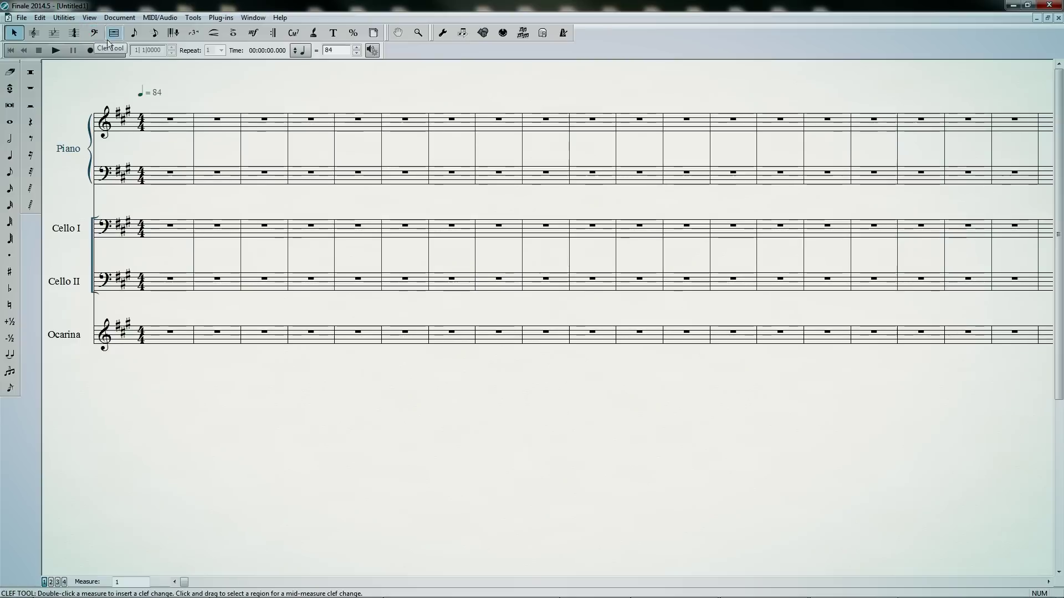
# Browse the tools list without choosing one, then select the eighth-note Simple Entry duration.
pyautogui.click(191, 18)
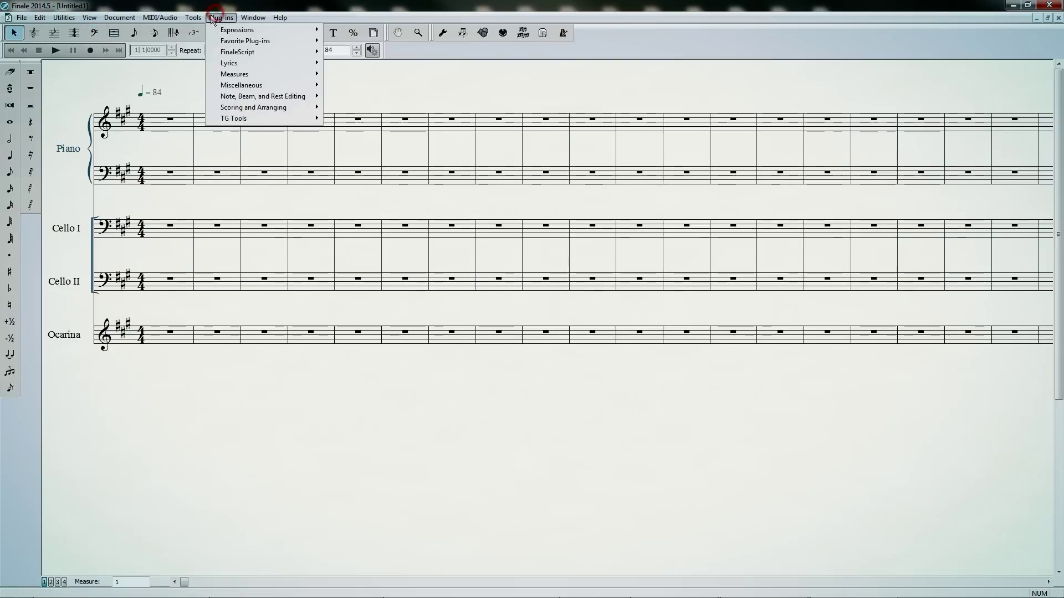
pyautogui.click(147, 82)
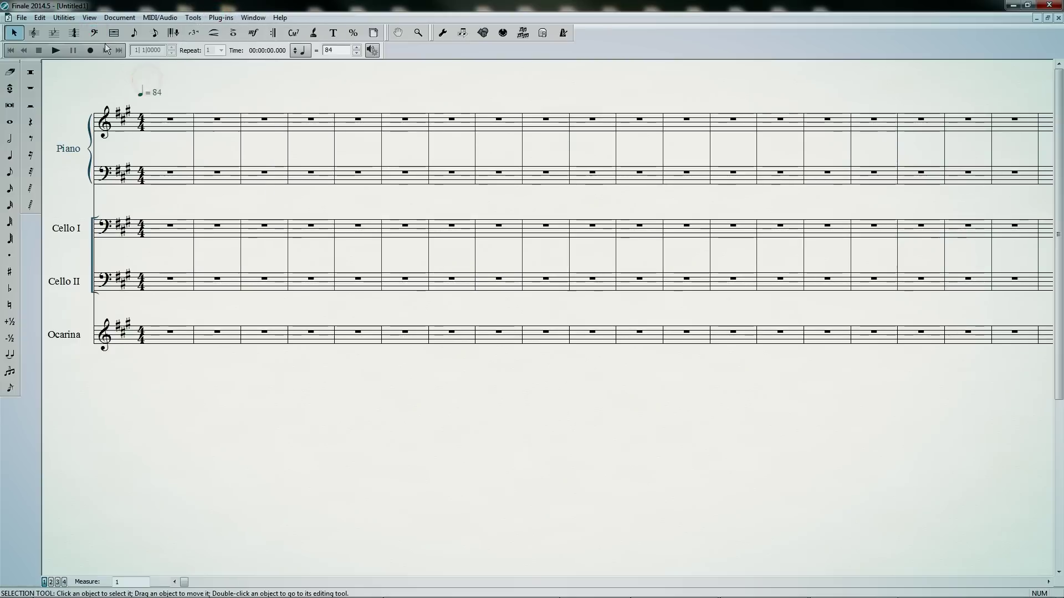
pyautogui.click(10, 172)
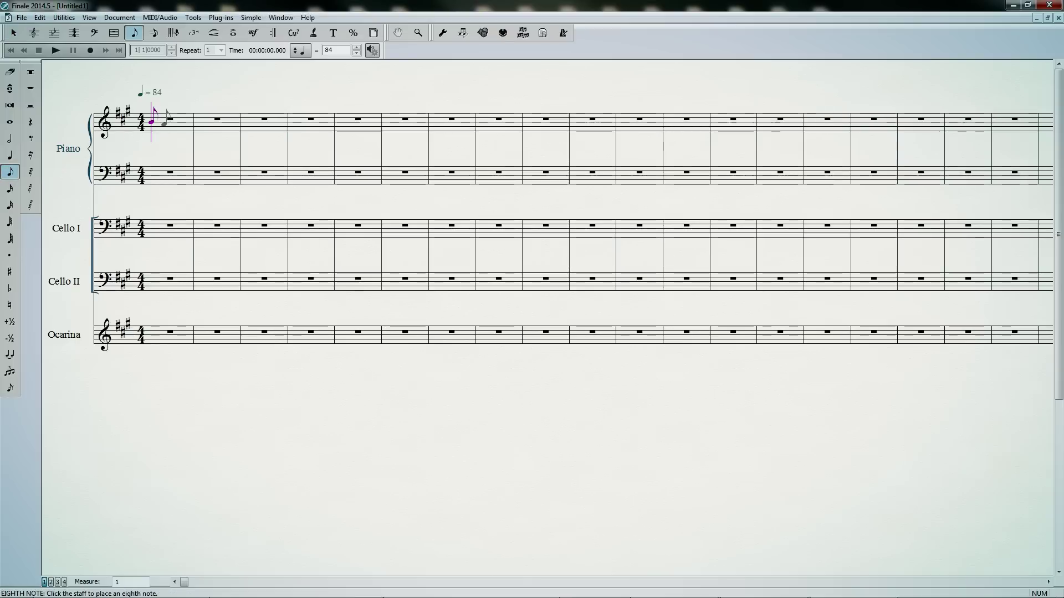
# Enter Piano treble measure 1 as six eighth notes and two sixteenths, raising one note a step.
pyautogui.click(164, 121)
pyautogui.click(185, 114)
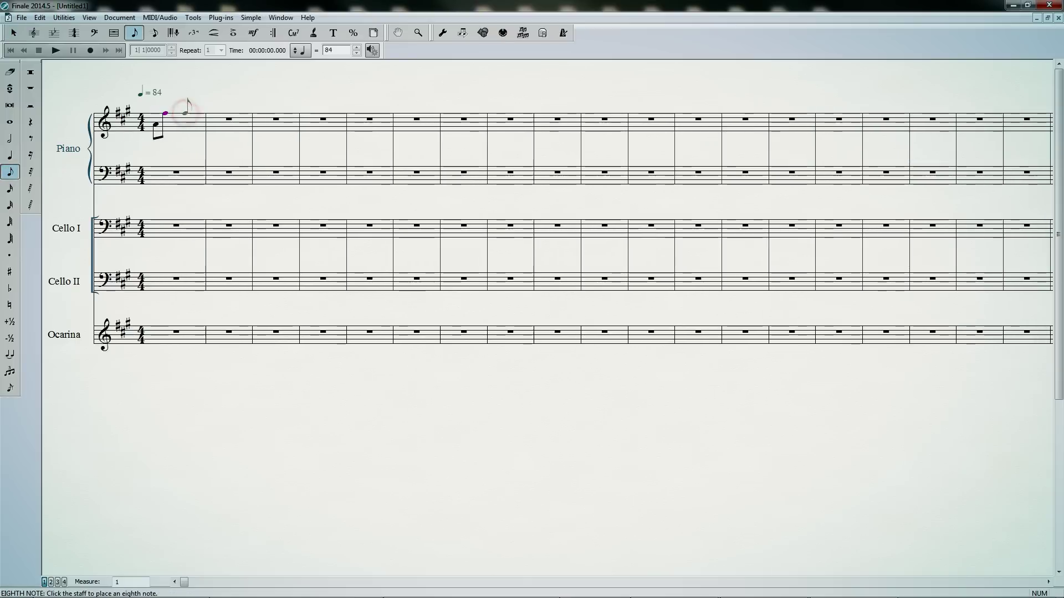
pyautogui.click(188, 111)
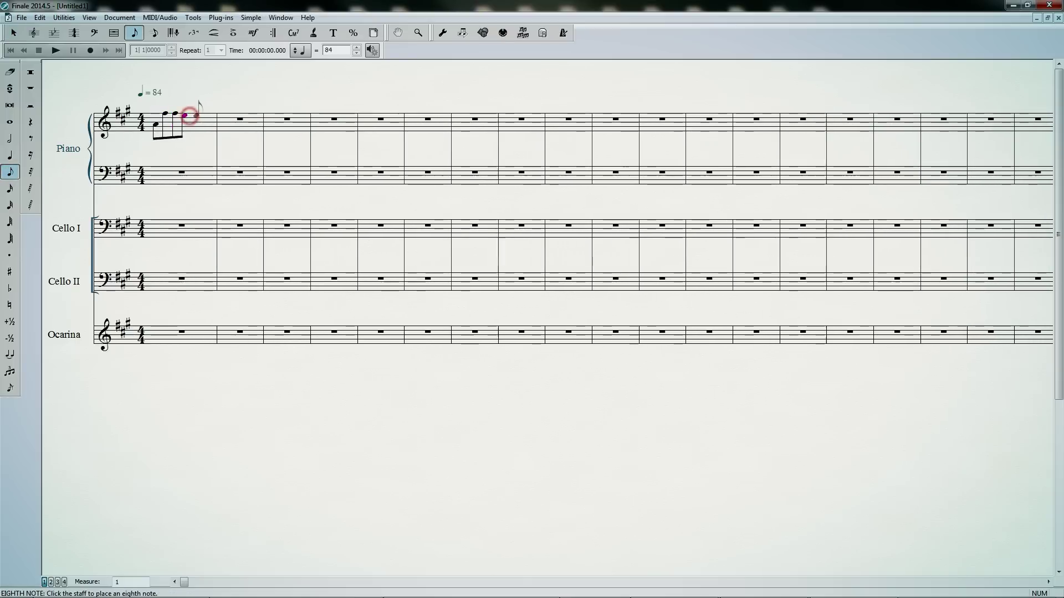
pyautogui.click(204, 110)
pyautogui.click(208, 123)
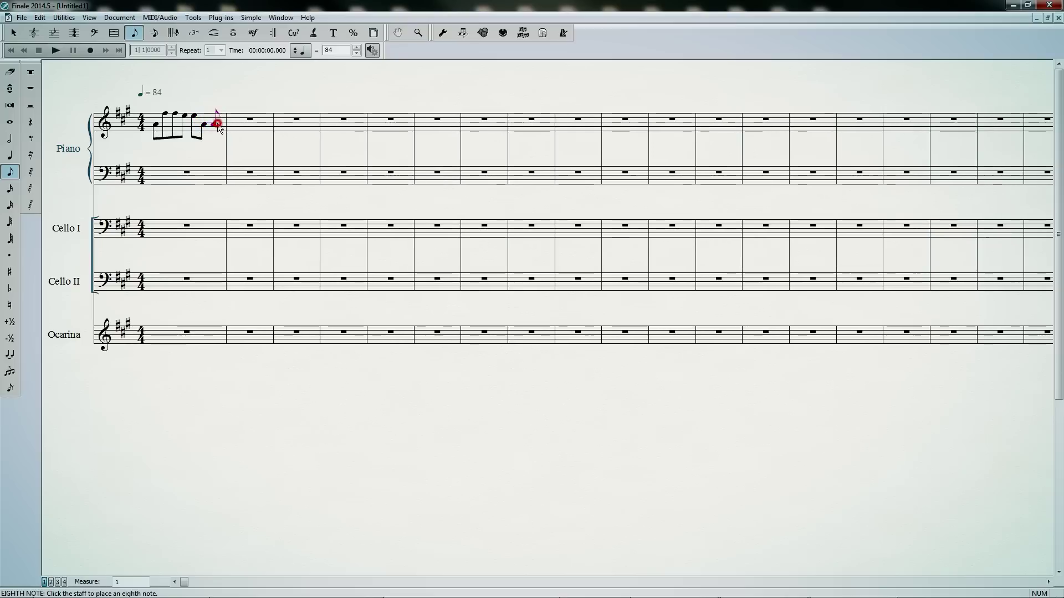
pyautogui.click(216, 122)
pyautogui.click(9, 189)
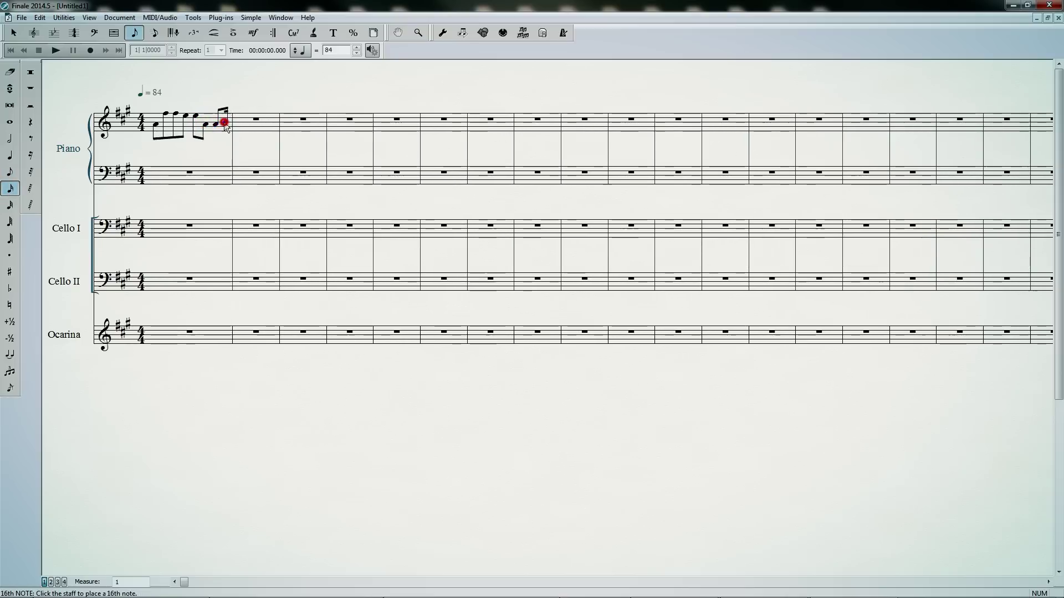
pyautogui.click(224, 122)
pyautogui.press('Up')
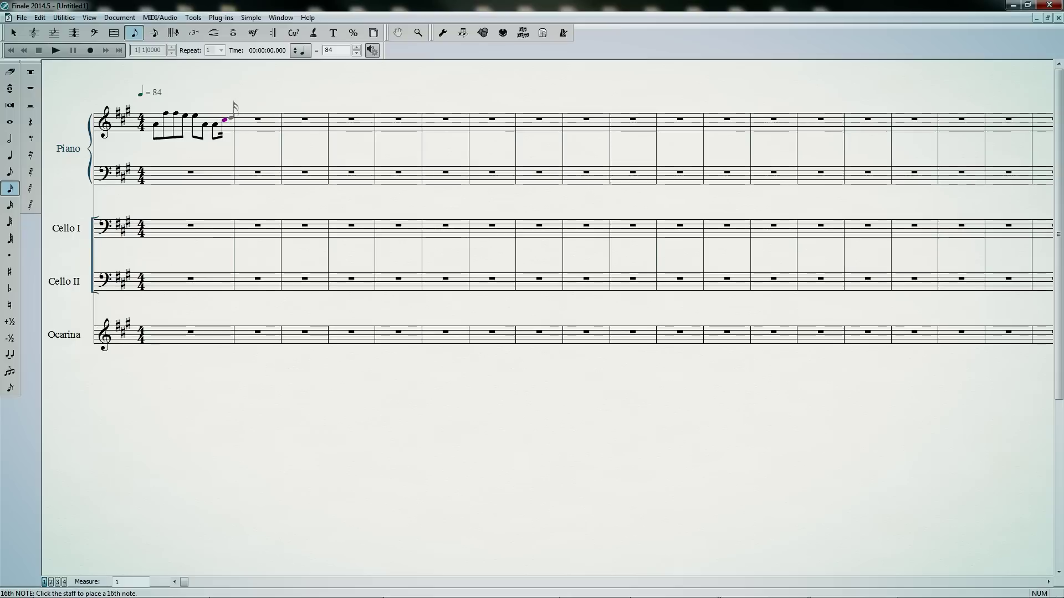
pyautogui.click(232, 118)
# Fill measure 2 with eighths, two thirty-seconds, a sixteenth, a dotted eighth and a closing sixteenth.
pyautogui.click(10, 172)
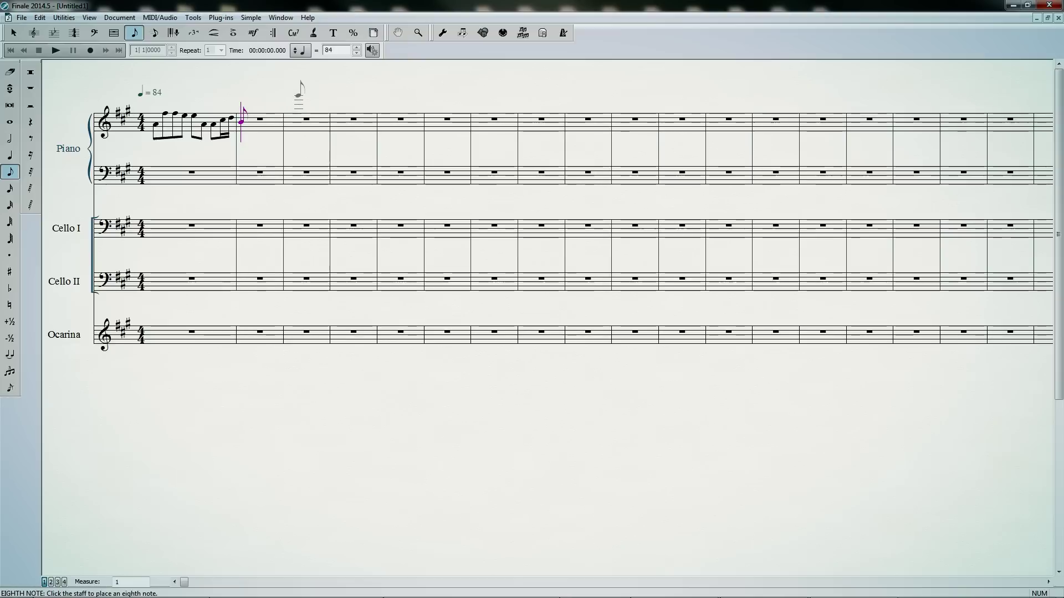
pyautogui.click(243, 120)
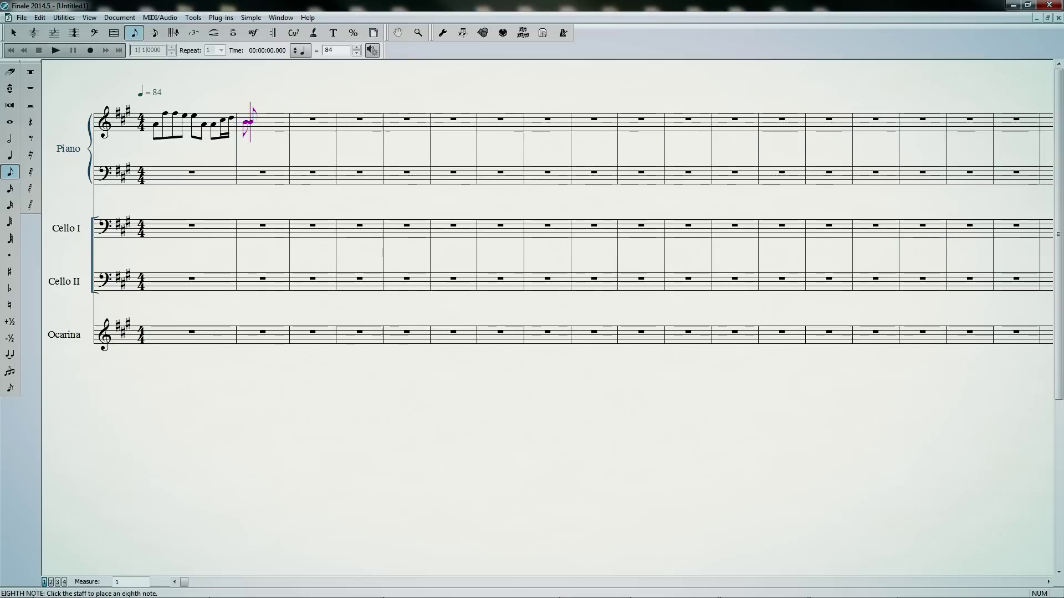
pyautogui.click(258, 123)
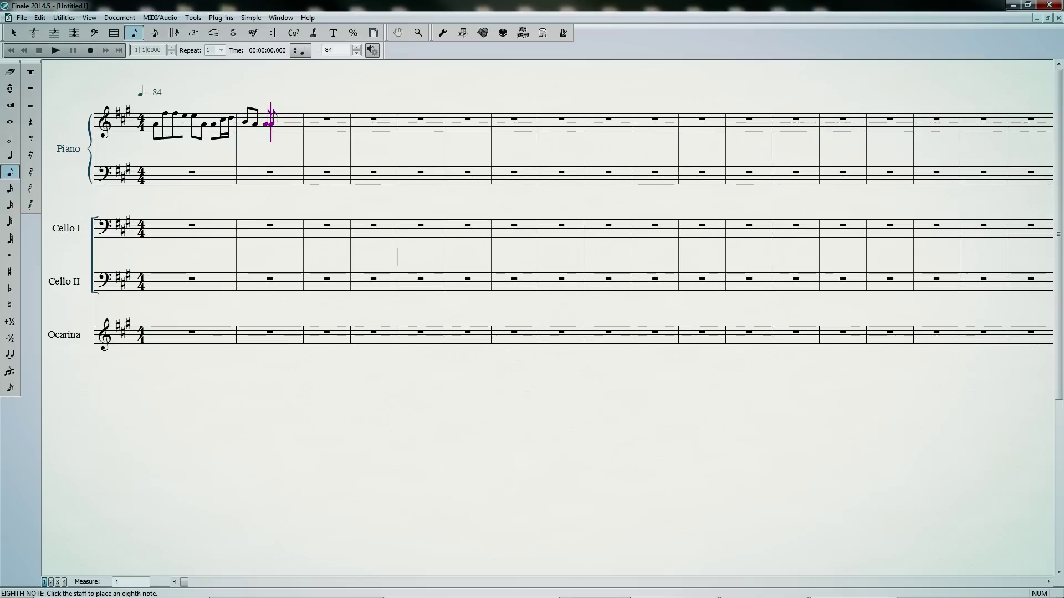
pyautogui.hotkey('alt', '2')
pyautogui.click(265, 123)
pyautogui.click(274, 120)
pyautogui.hotkey('alt', '3')
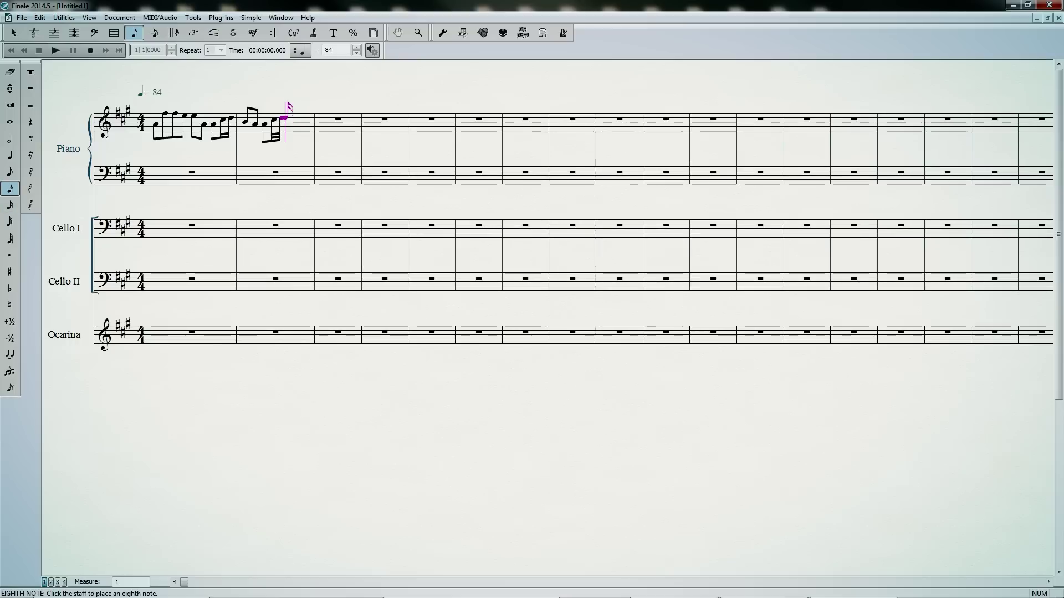
pyautogui.click(285, 117)
pyautogui.hotkey('alt', '4')
pyautogui.click(301, 122)
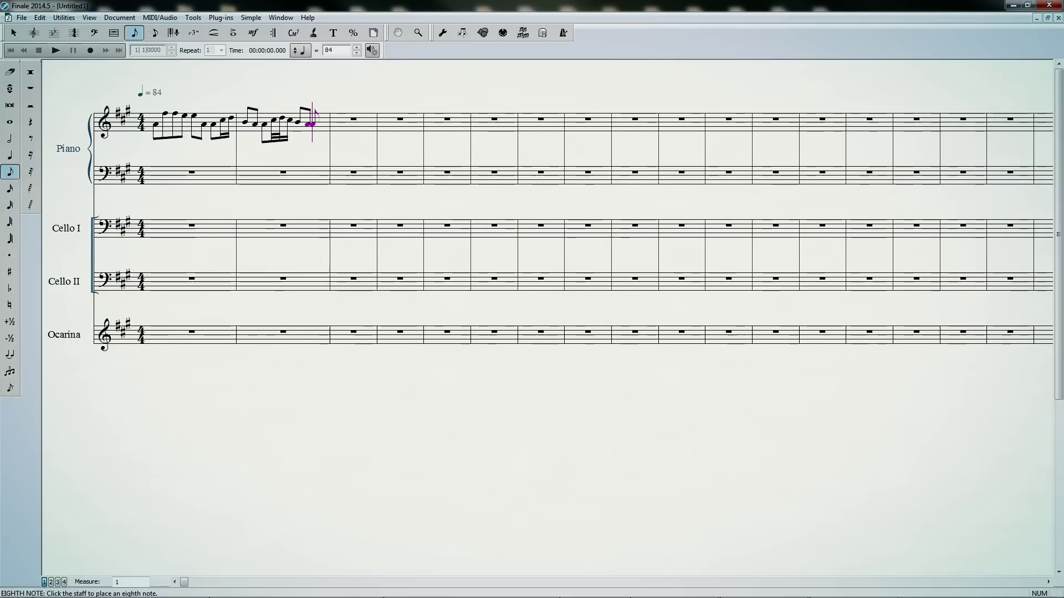
pyautogui.click(312, 123)
pyautogui.press('.')
pyautogui.hotkey('alt', '3')
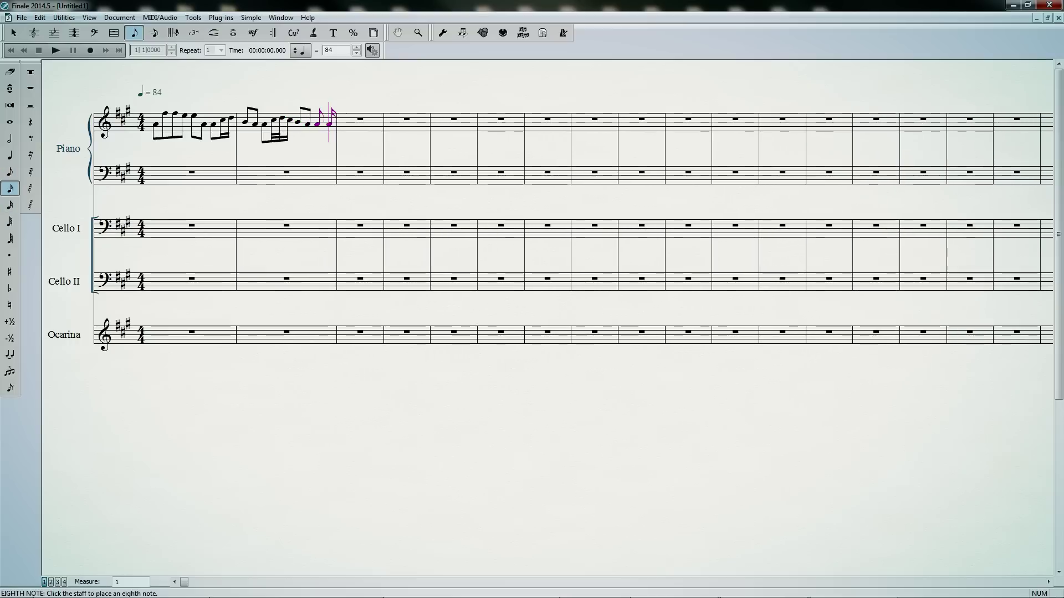
pyautogui.click(330, 126)
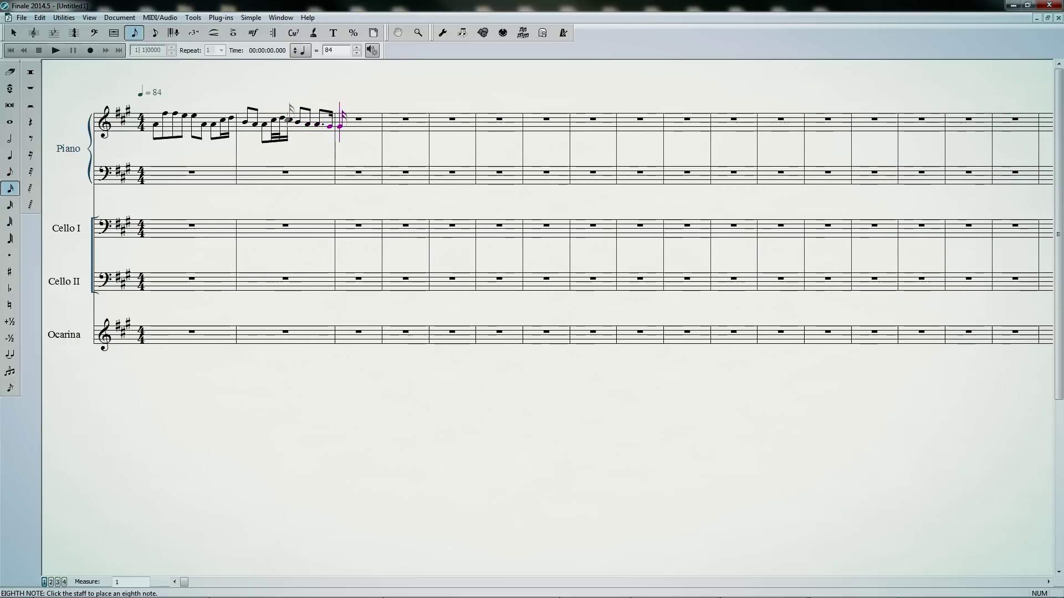
pyautogui.press('Escape')
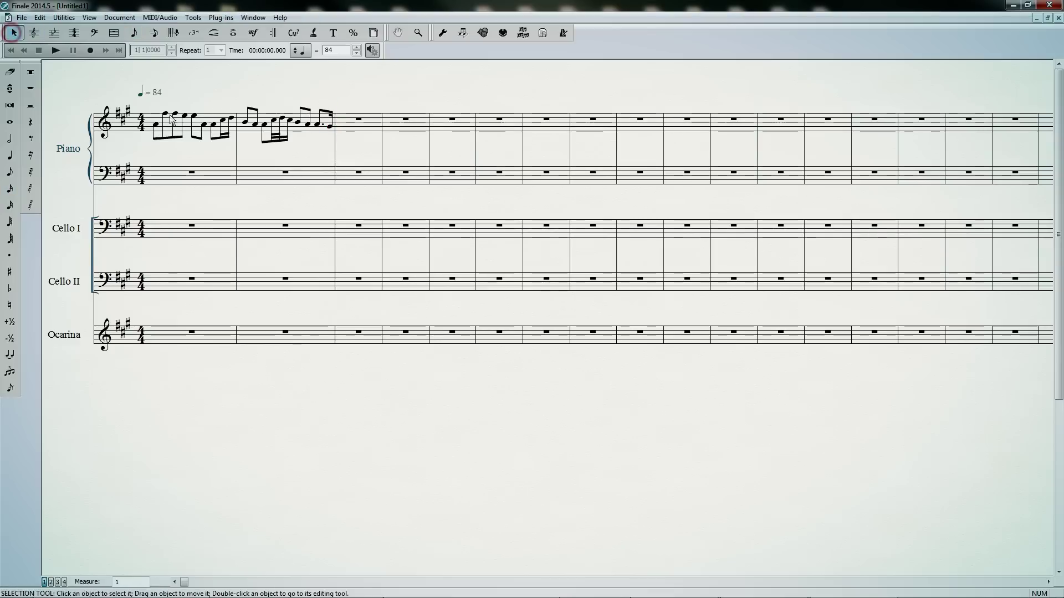
# Copy Piano treble measures 1–2 into measures 3–4 and 5–6.
pyautogui.click(175, 123)
pyautogui.keyDown('shift'); pyautogui.click(274, 127); pyautogui.keyUp('shift')
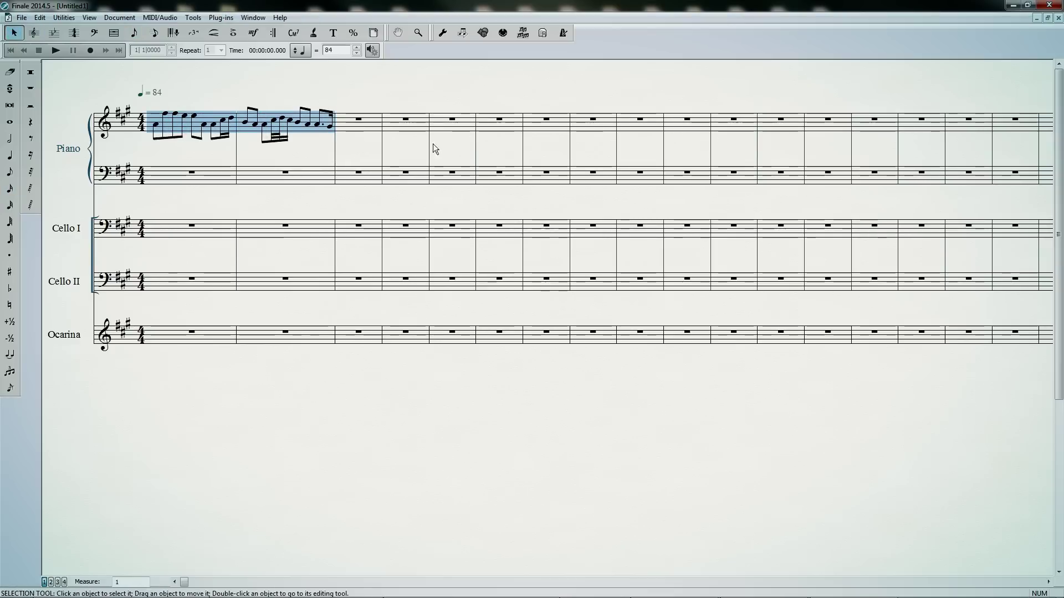
pyautogui.keyDown('ctrl'); pyautogui.keyDown('shift'); pyautogui.click(364, 123); pyautogui.keyUp('shift'); pyautogui.keyUp('ctrl')
pyautogui.keyDown('ctrl'); pyautogui.keyDown('shift'); pyautogui.click(552, 121); pyautogui.keyUp('shift'); pyautogui.keyUp('ctrl')
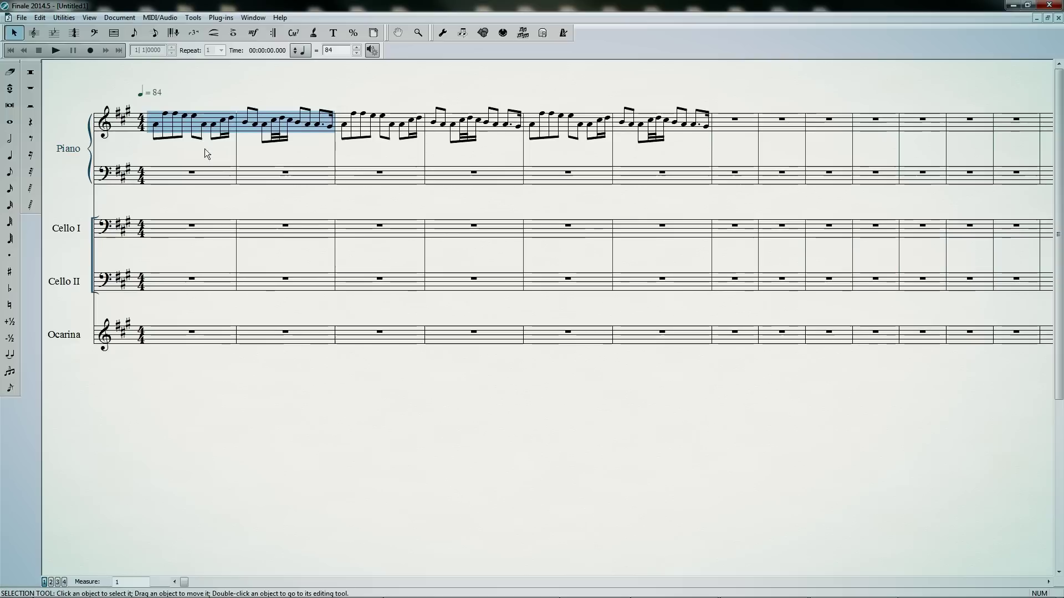
pyautogui.click(185, 153)
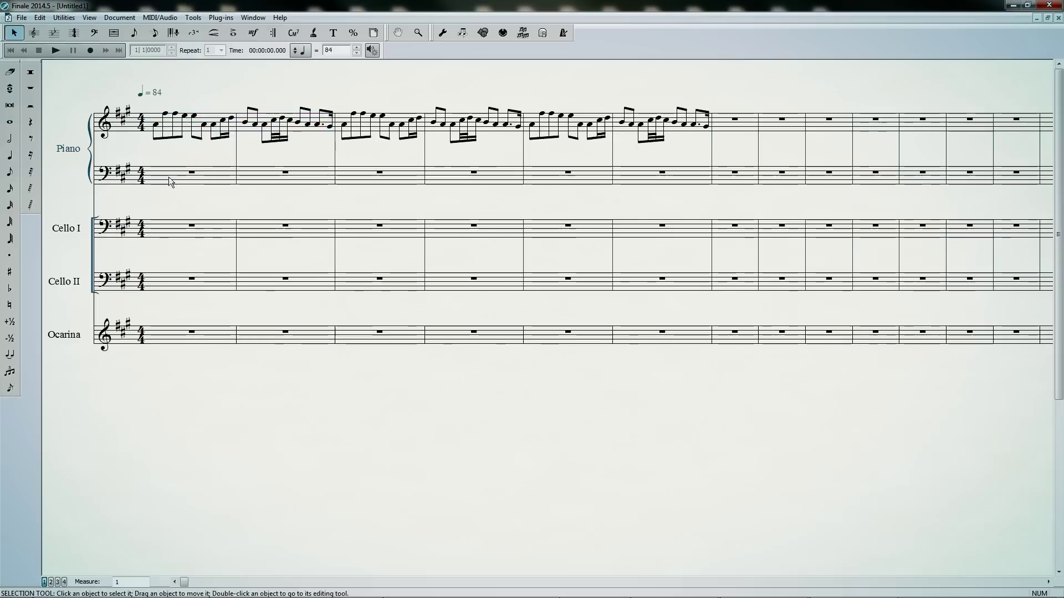
pyautogui.click(10, 172)
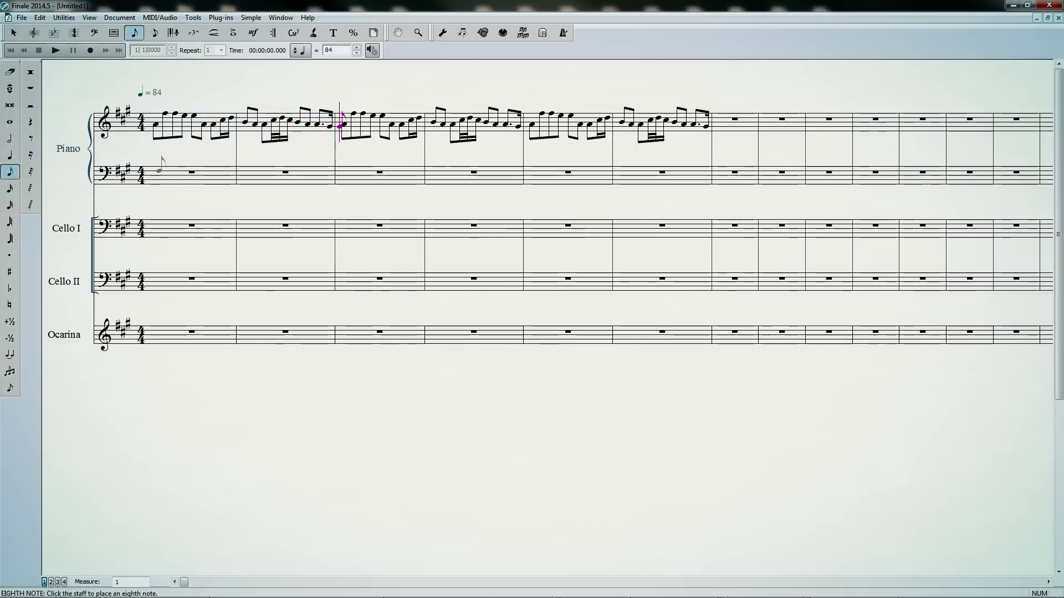
# Enter the eighth-note accompaniment in Piano bass measure 1, raising one note an octave.
pyautogui.click(159, 171)
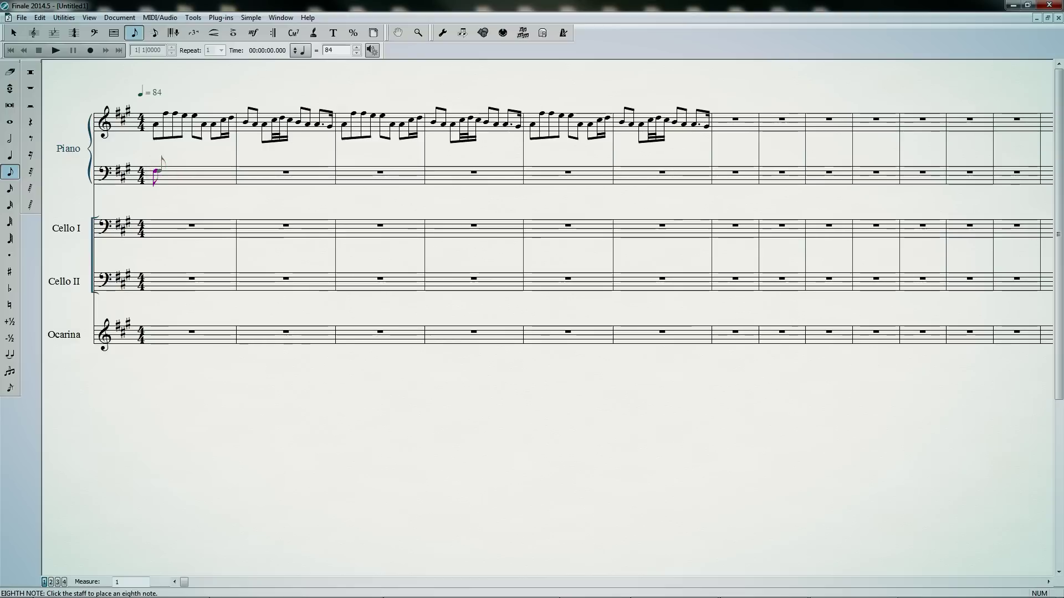
pyautogui.click(160, 178)
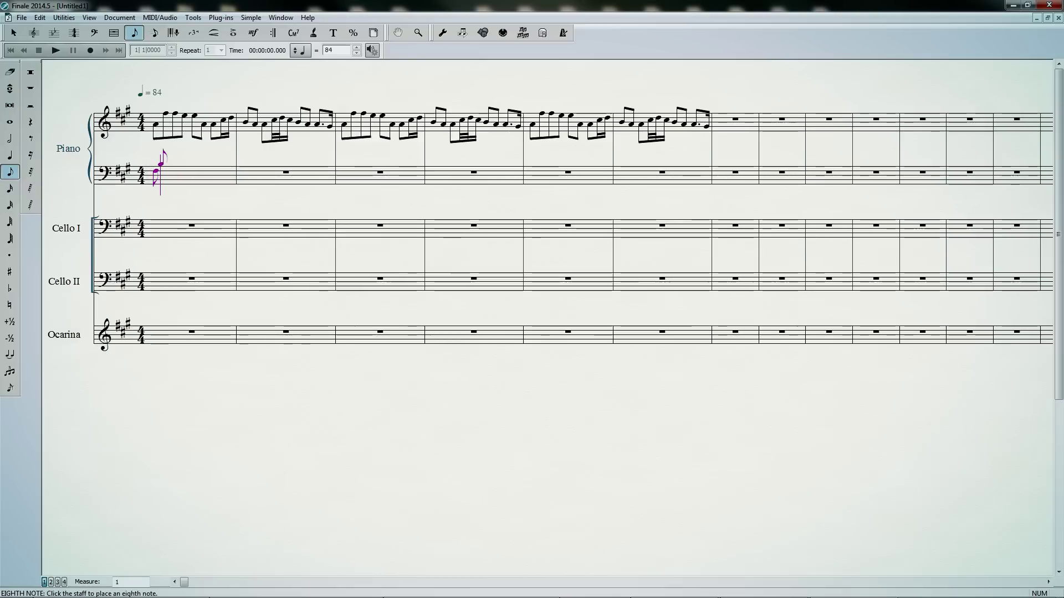
pyautogui.click(165, 162)
pyautogui.click(175, 156)
pyautogui.click(188, 153)
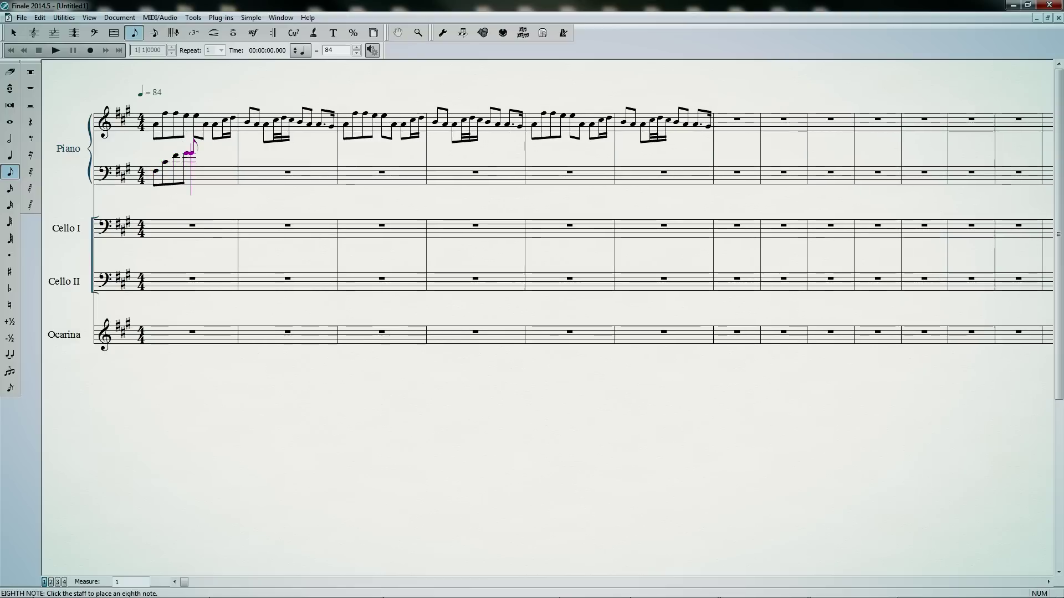
pyautogui.click(197, 174)
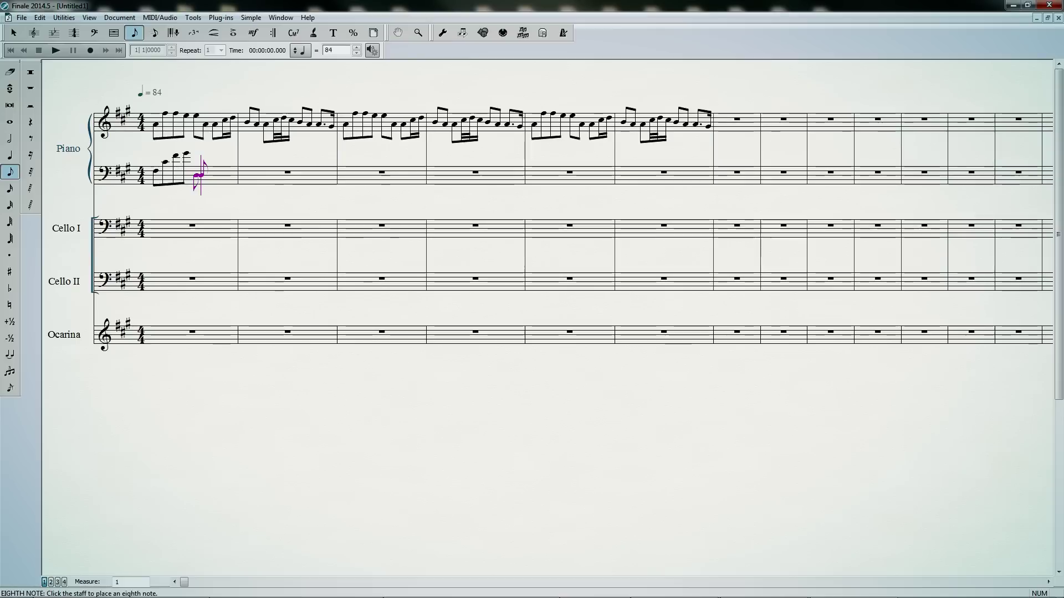
pyautogui.click(209, 182)
pyautogui.hotkey('shift', 'Up')
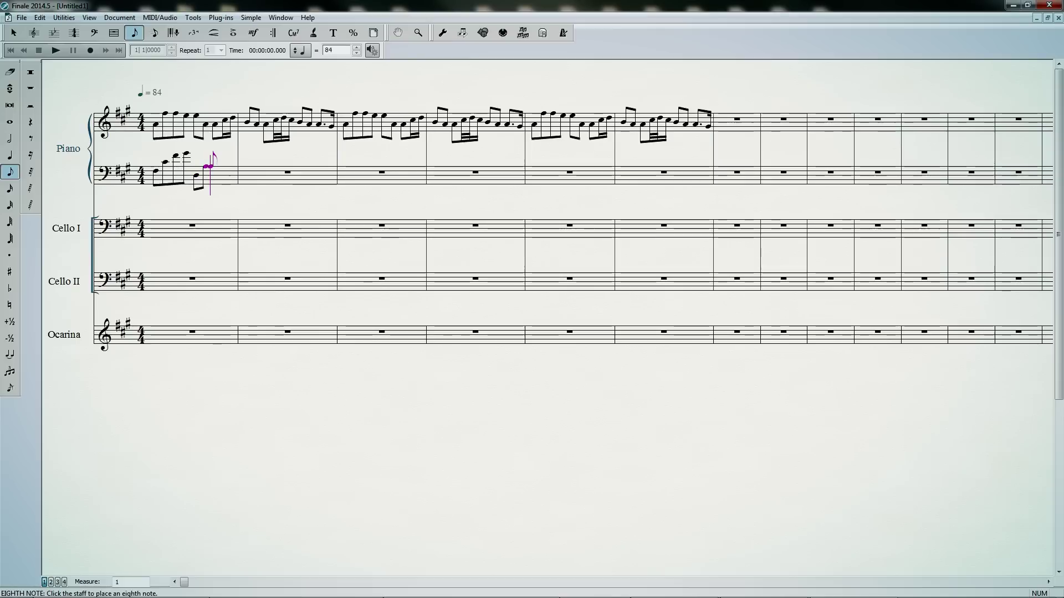
pyautogui.click(217, 160)
pyautogui.click(227, 156)
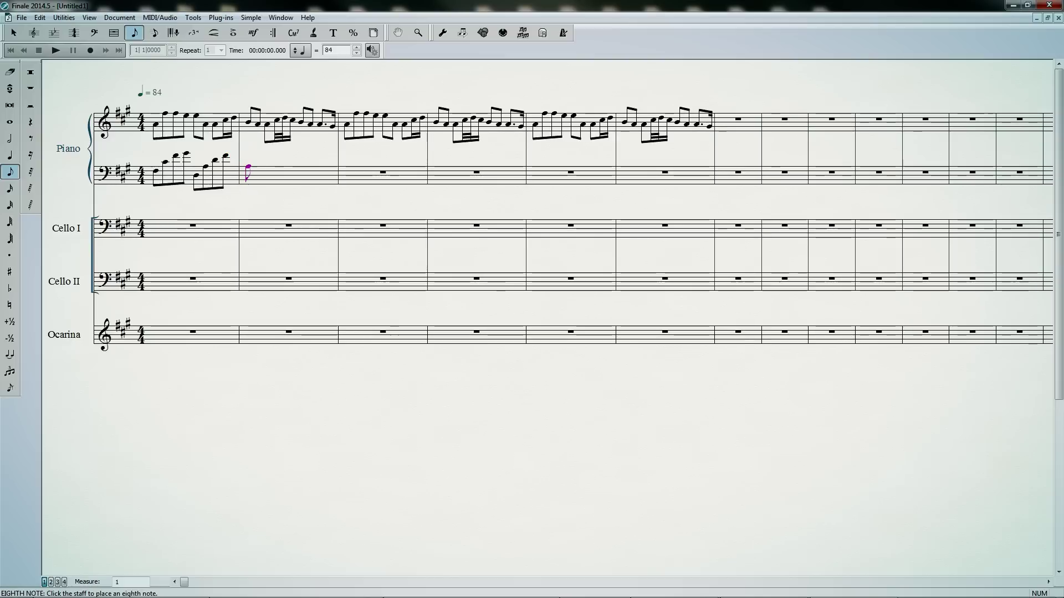
# Fill Piano bass measure 2 with eighth notes, ending on an eighth rest.
pyautogui.click(248, 166)
pyautogui.click(258, 162)
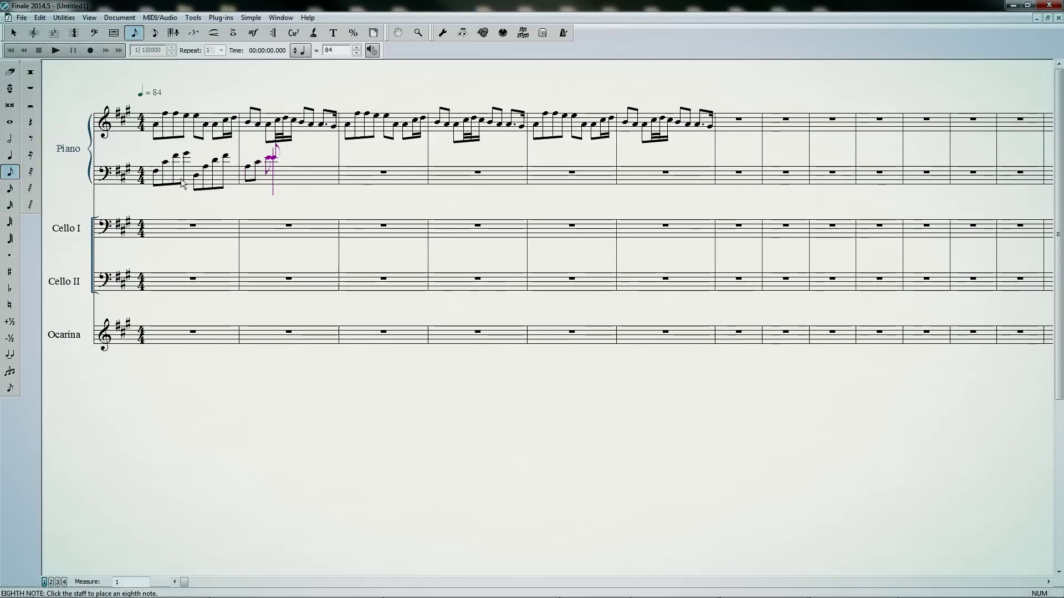
pyautogui.click(268, 158)
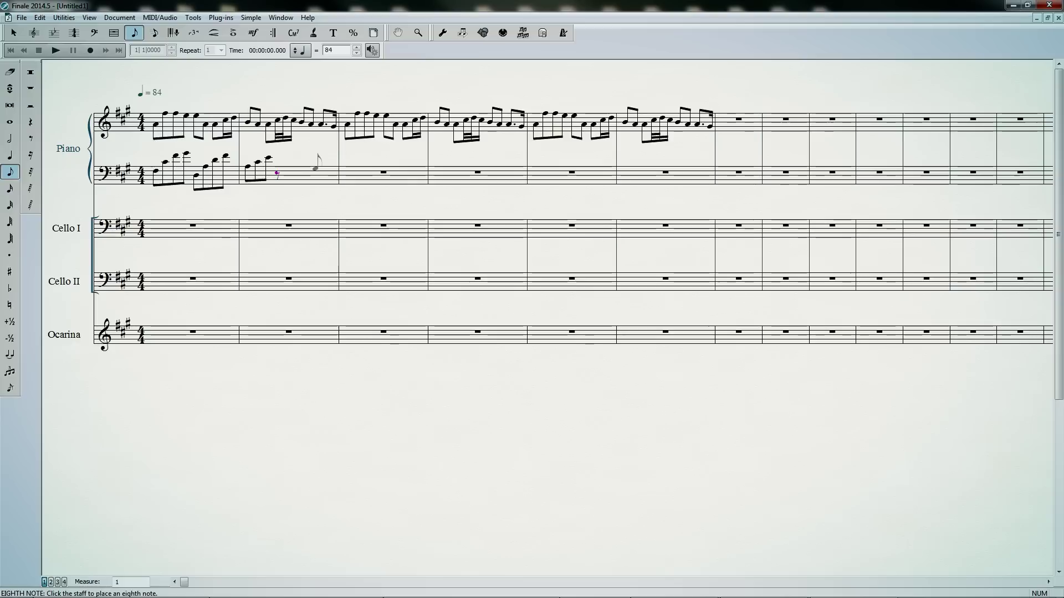
pyautogui.click(316, 167)
pyautogui.click(318, 164)
pyautogui.click(322, 158)
pyautogui.hotkey('ctrl', 'alt', '4')
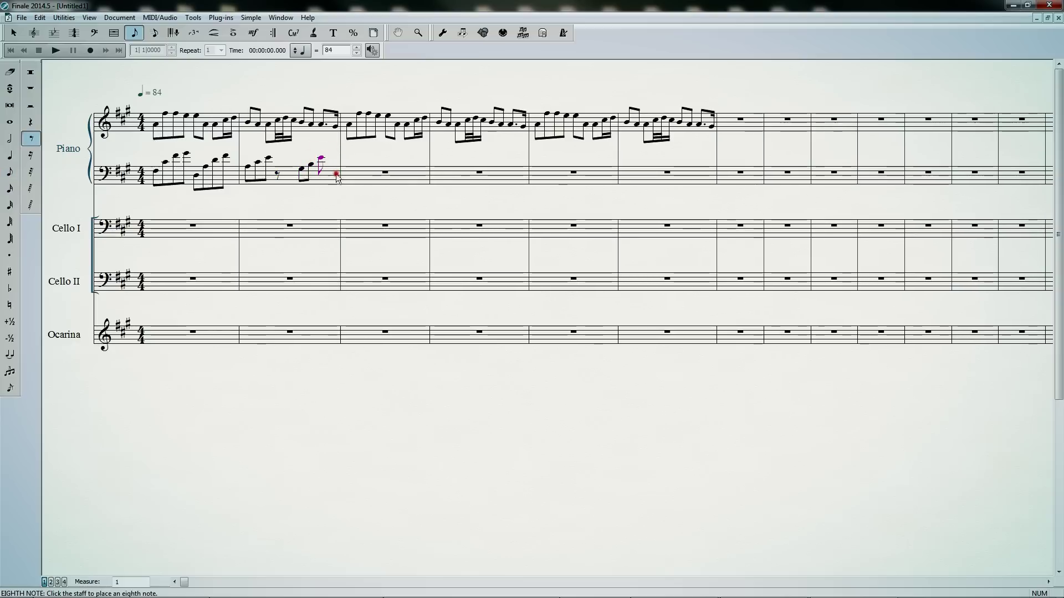
pyautogui.click(336, 175)
pyautogui.click(13, 33)
# Copy Piano bass measures 1–2 into measures 3–4 and 5–6.
pyautogui.click(170, 175)
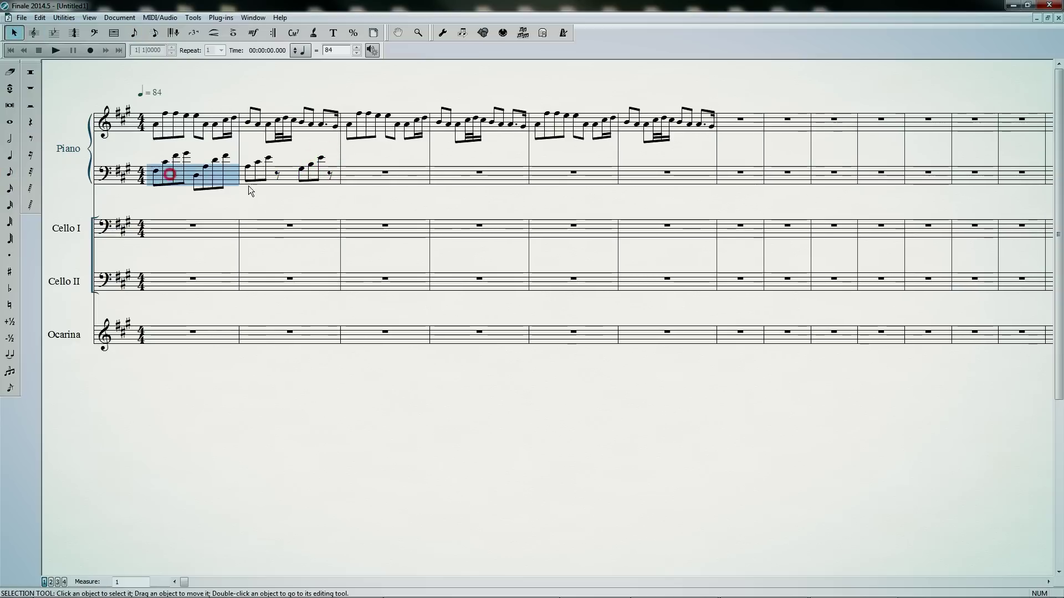
pyautogui.keyDown('shift'); pyautogui.click(250, 188); pyautogui.keyUp('shift')
pyautogui.moveTo(250, 178); pyautogui.dragTo(348, 174)
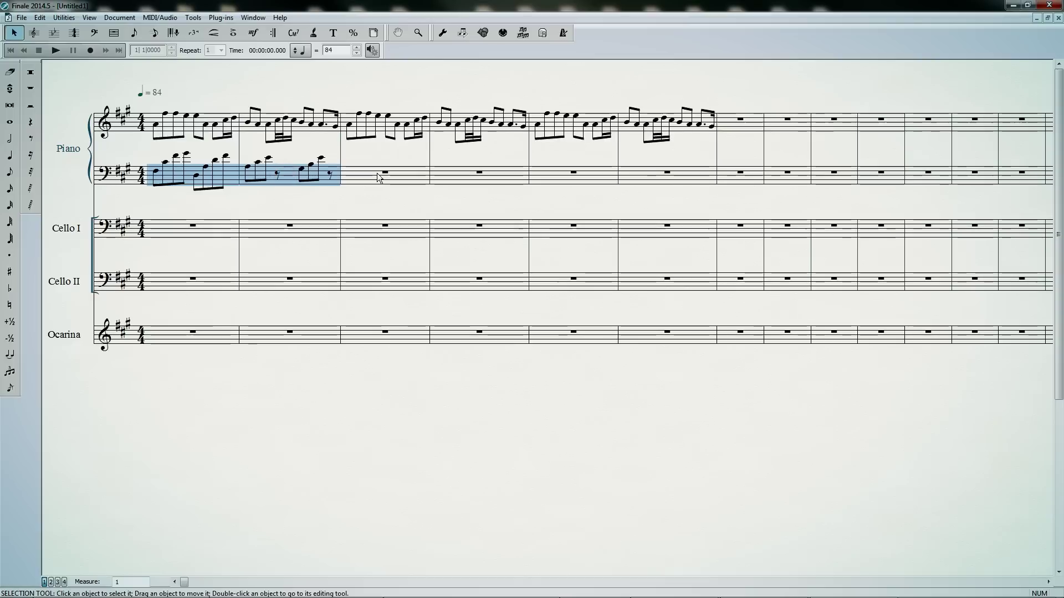
pyautogui.keyDown('ctrl'); pyautogui.keyDown('shift'); pyautogui.click(577, 177); pyautogui.keyUp('shift'); pyautogui.keyUp('ctrl')
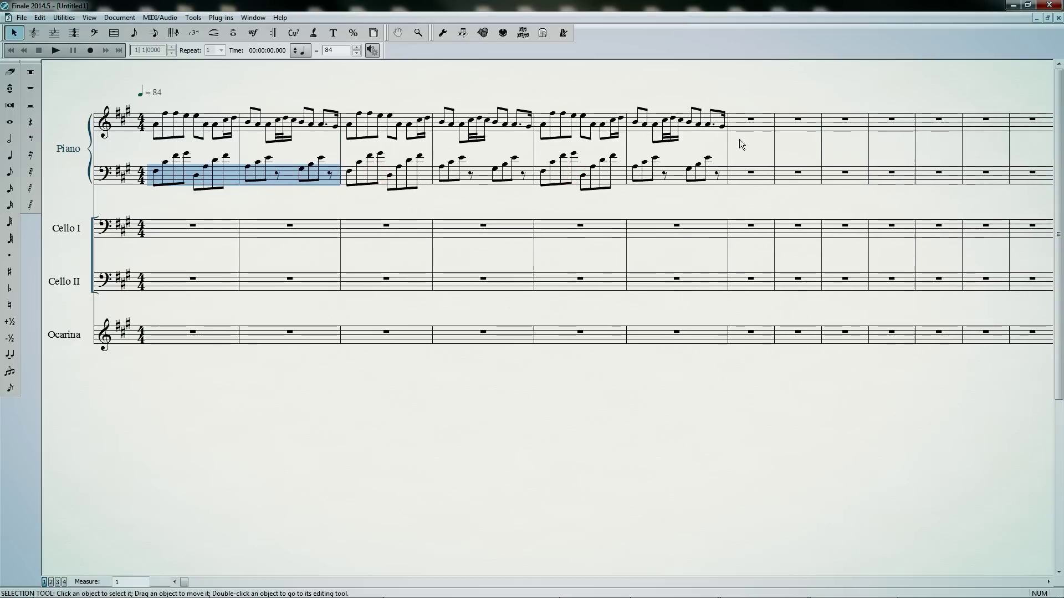
# Play the score back from the beginning, then stop playback.
pyautogui.click(152, 139)
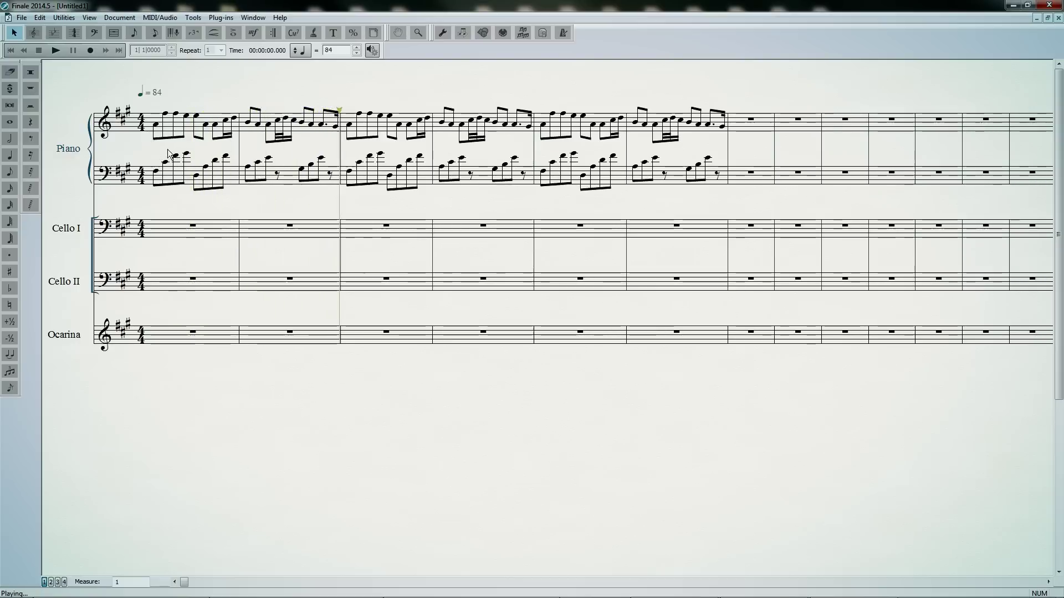
pyautogui.click(168, 152)
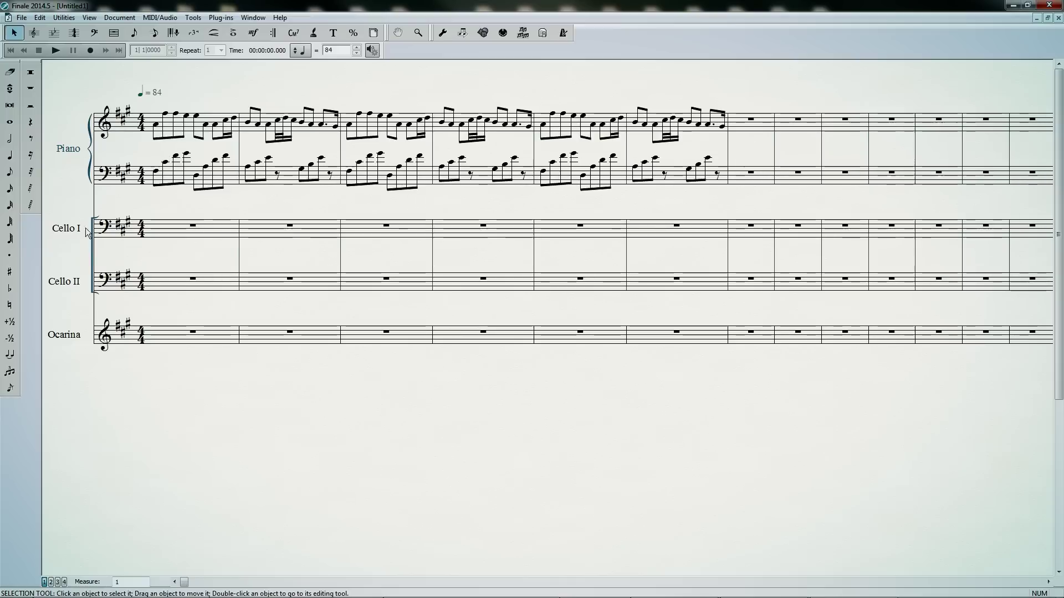
pyautogui.click(363, 175)
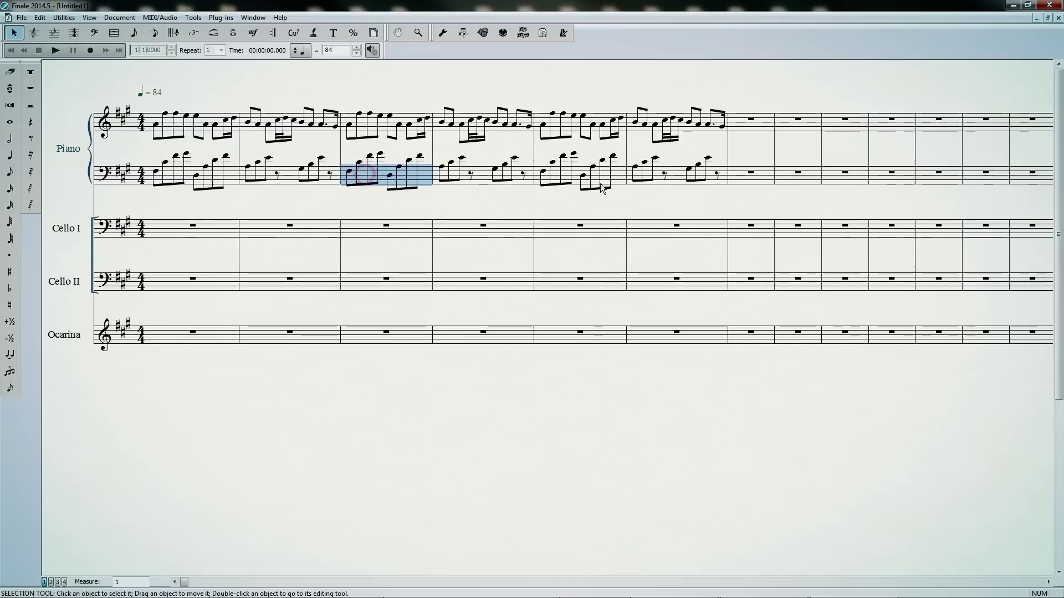
# Copy Piano bass measures 3–6 into Cello I and transpose them up one octave.
pyautogui.keyDown('shift'); pyautogui.click(670, 185); pyautogui.keyUp('shift')
pyautogui.keyDown('alt'); pyautogui.click(371, 231); pyautogui.keyUp('alt')
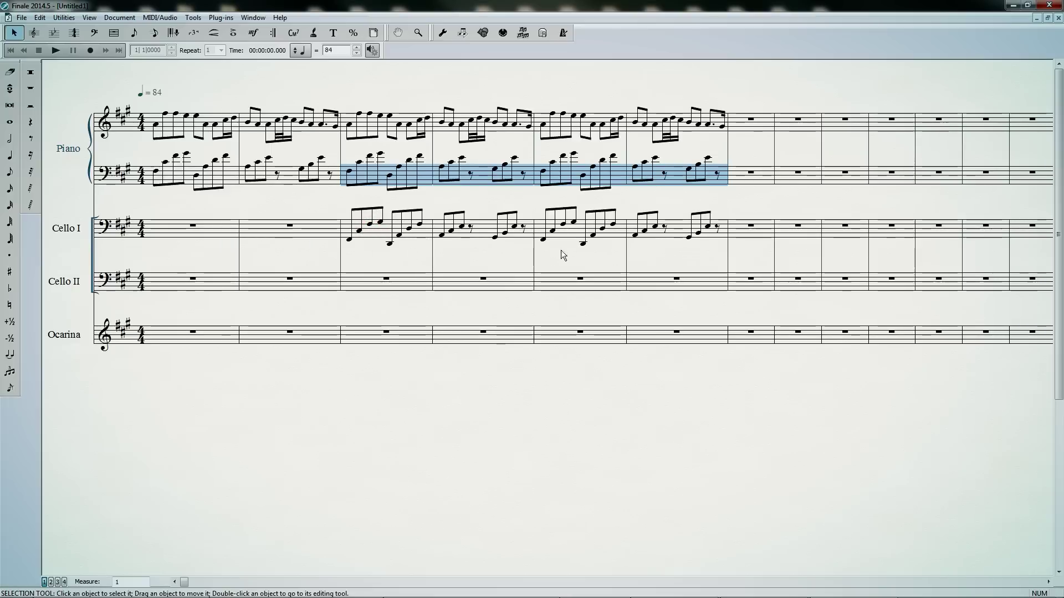
pyautogui.click(371, 235)
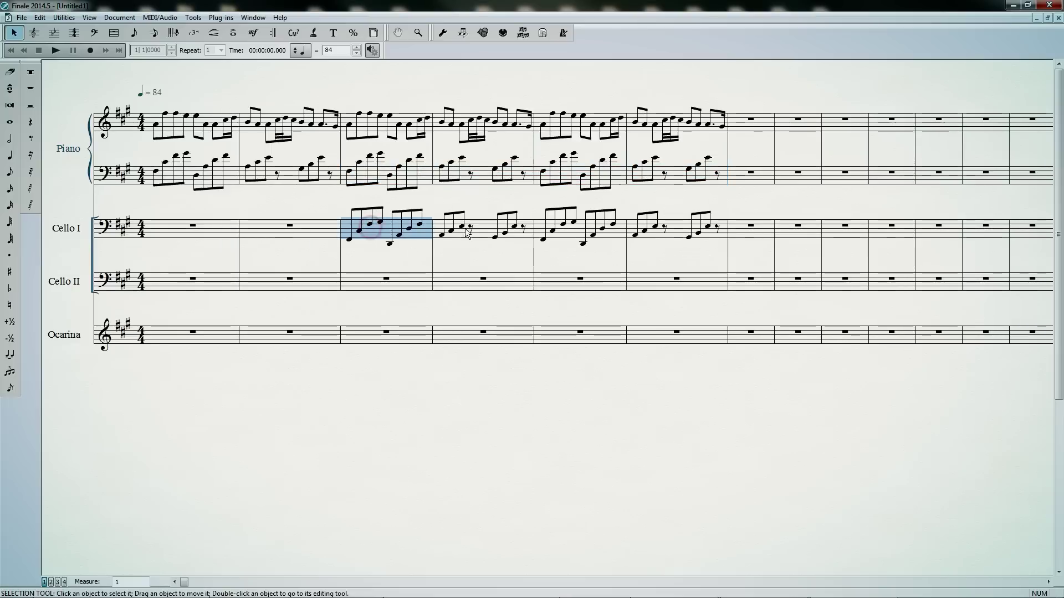
pyautogui.keyDown('shift'); pyautogui.click(673, 231); pyautogui.keyUp('shift')
pyautogui.rightClick(675, 231)
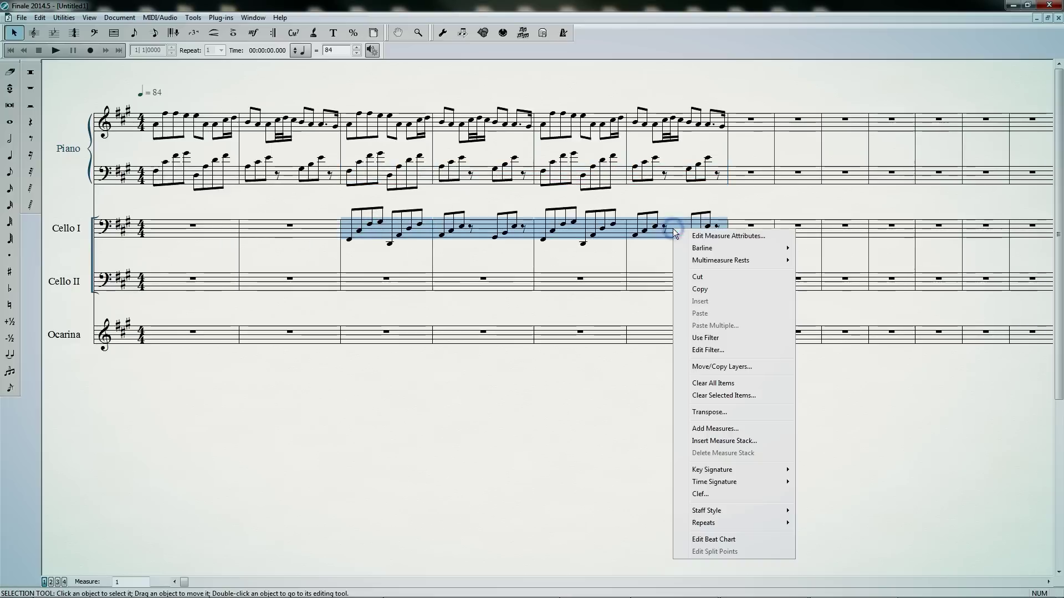
pyautogui.click(709, 412)
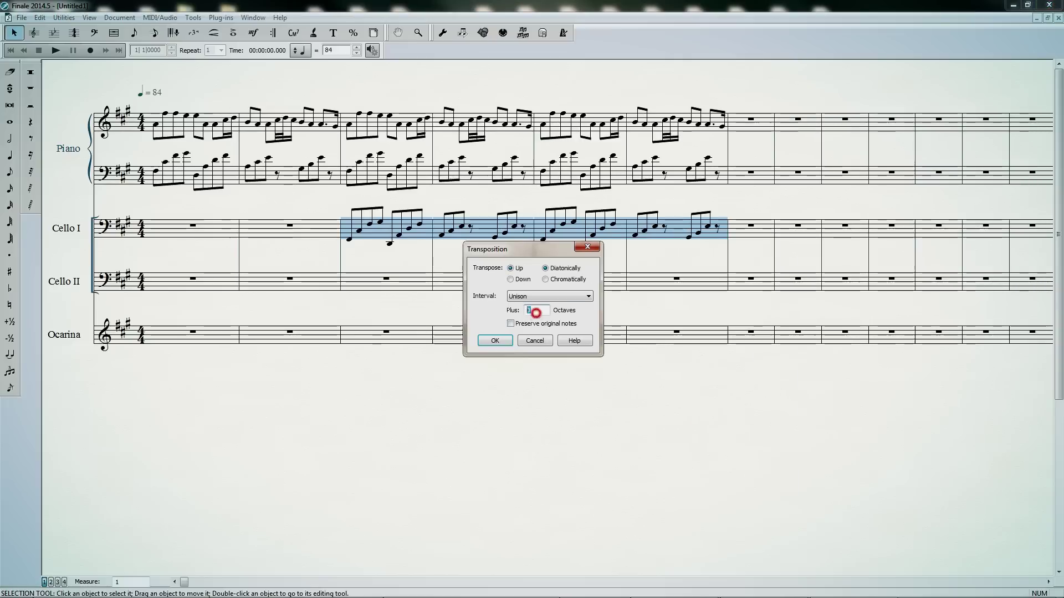
pyautogui.click(492, 341)
pyautogui.click(394, 259)
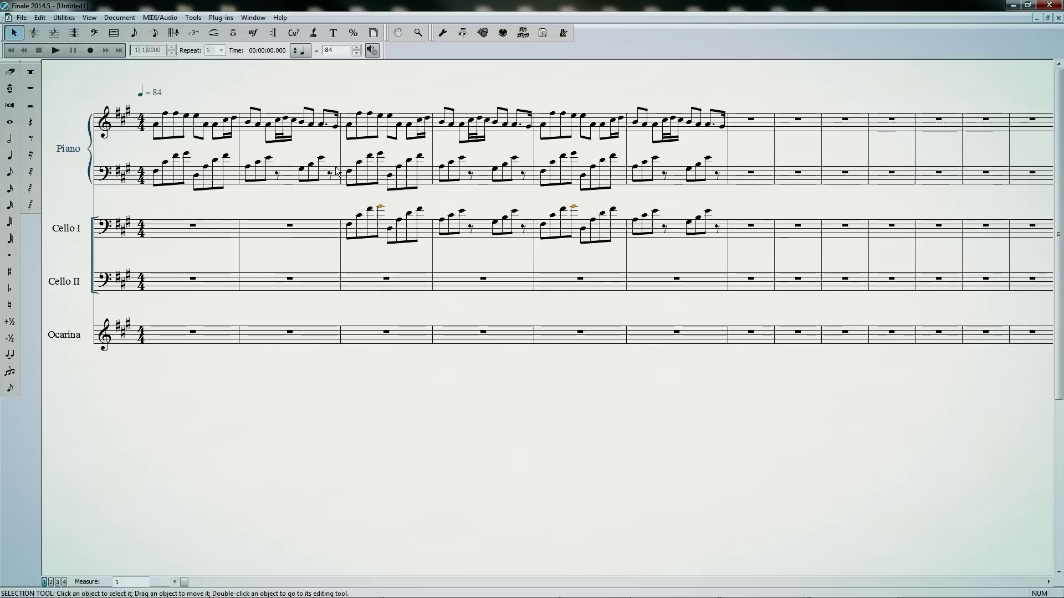
# Attach the pizz. (64) expression to the first Cello I note in measure 3.
pyautogui.click(254, 33)
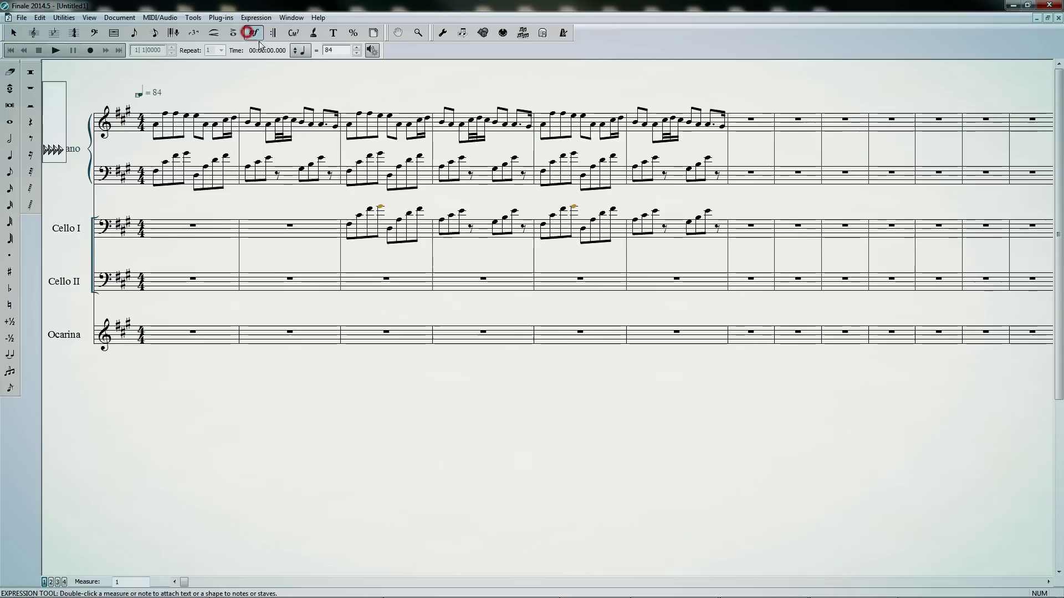
pyautogui.click(348, 206)
pyautogui.click(348, 206)
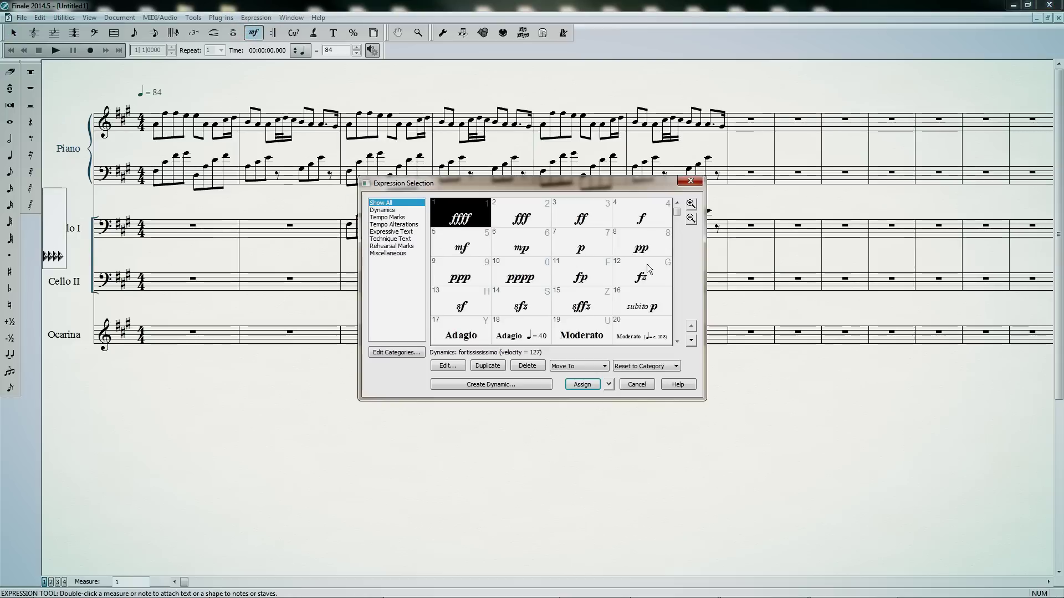
pyautogui.click(676, 256)
pyautogui.click(676, 291)
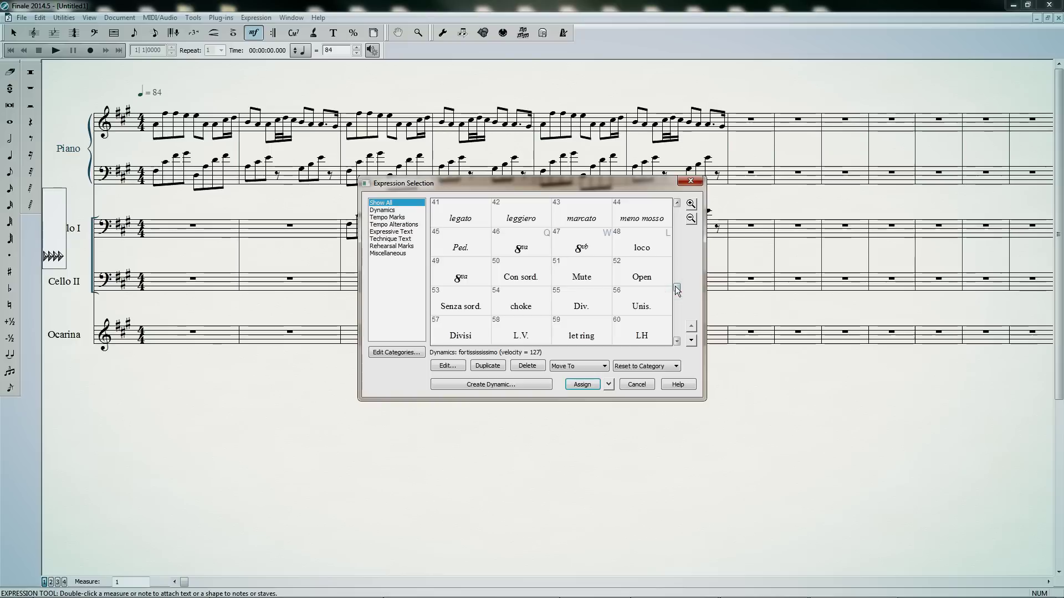
pyautogui.click(678, 310)
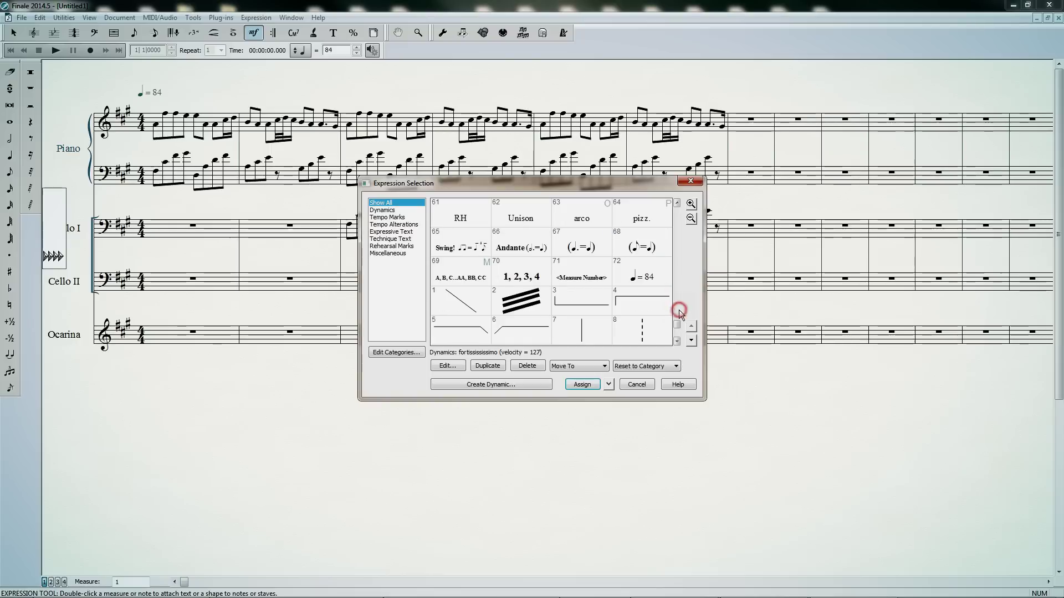
pyautogui.click(641, 218)
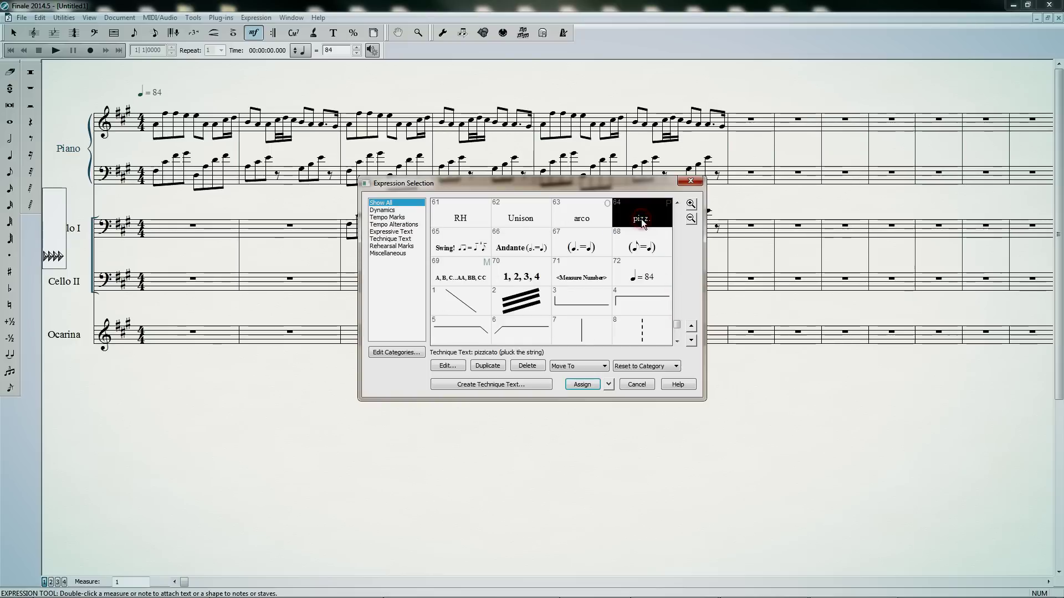
pyautogui.click(587, 383)
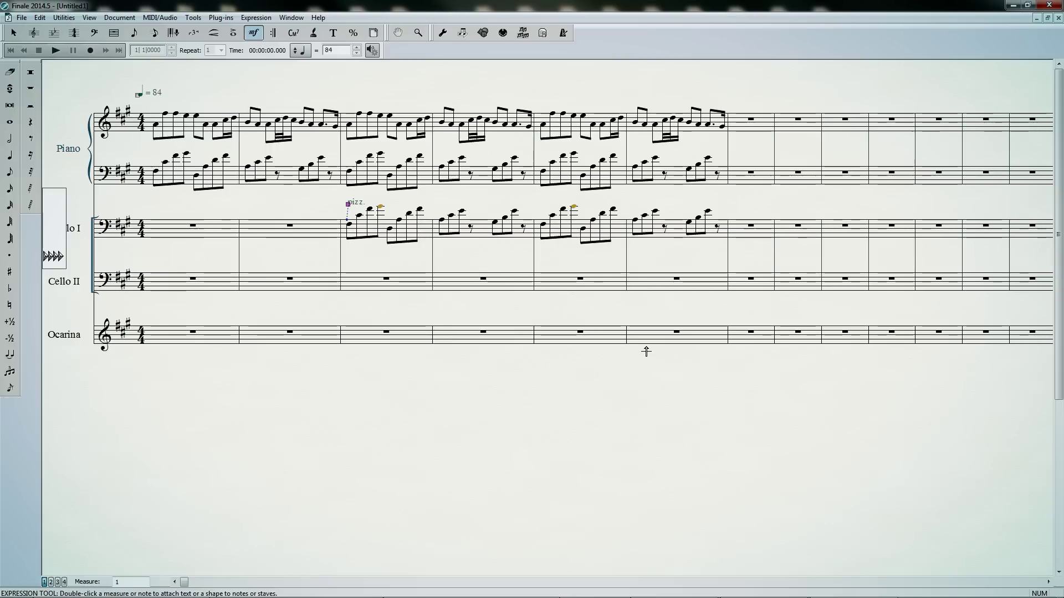
# Enter a half rest, an eighth rest and an eighth note in Cello II measure 4.
pyautogui.click(29, 105)
pyautogui.click(459, 283)
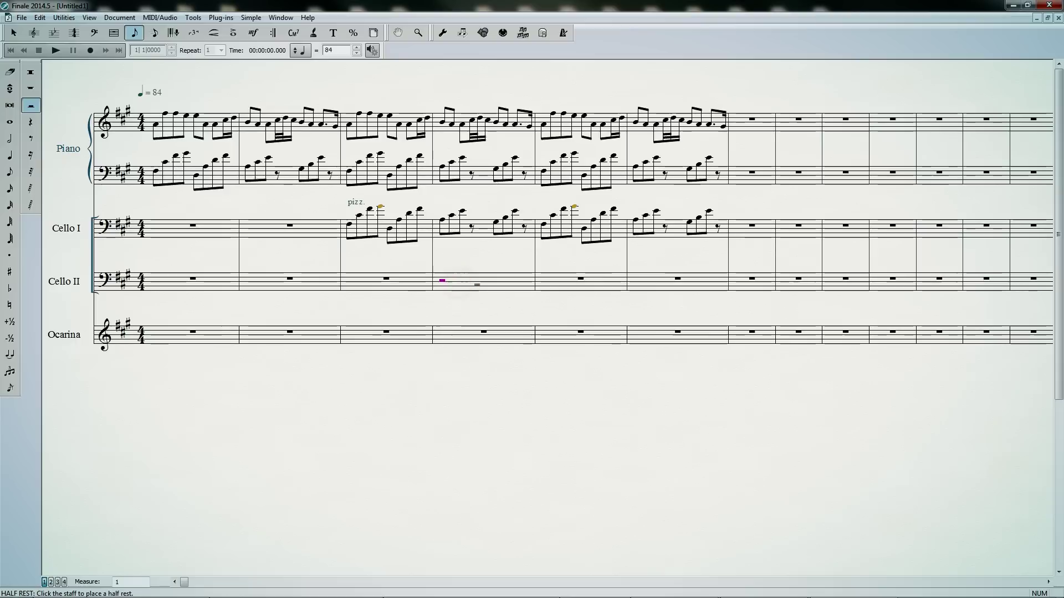
pyautogui.hotkey('alt', 'shift', '5')
pyautogui.click(495, 281)
pyautogui.hotkey('alt', '4')
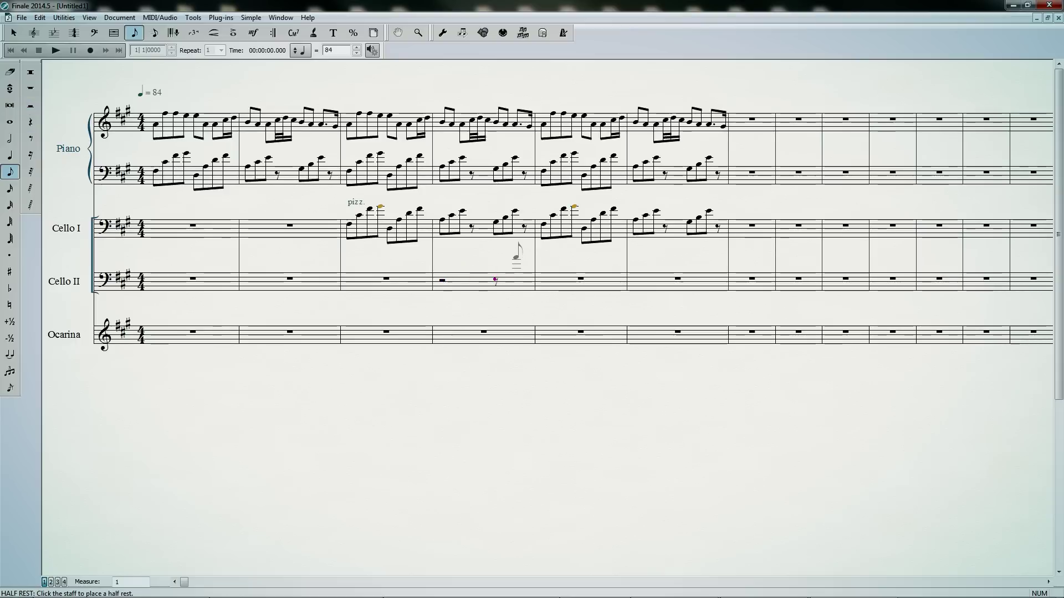
pyautogui.click(516, 256)
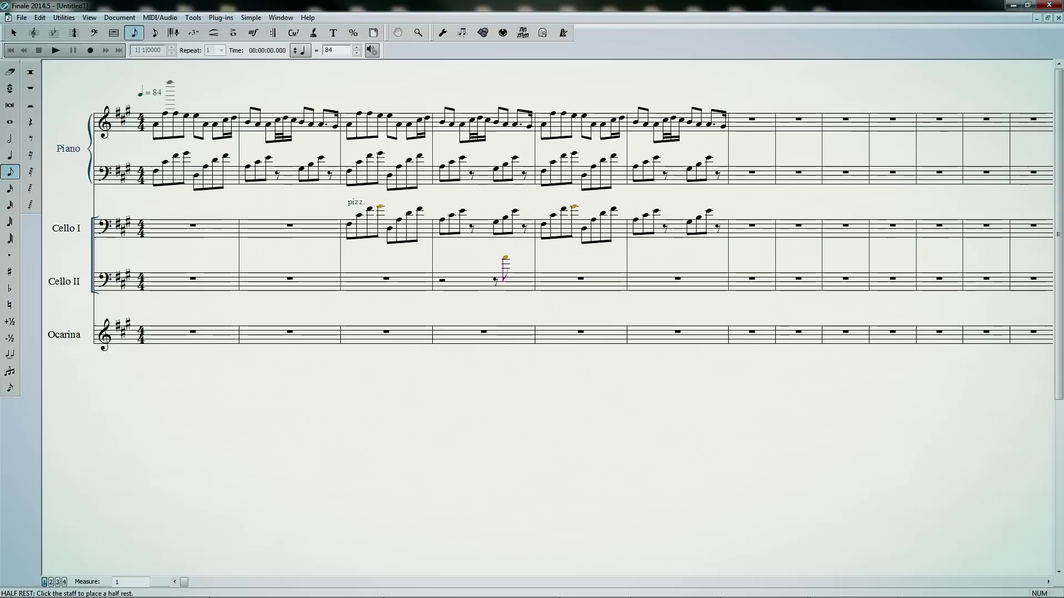
# Change Cello II to treble clef starting at measure 4.
pyautogui.click(93, 34)
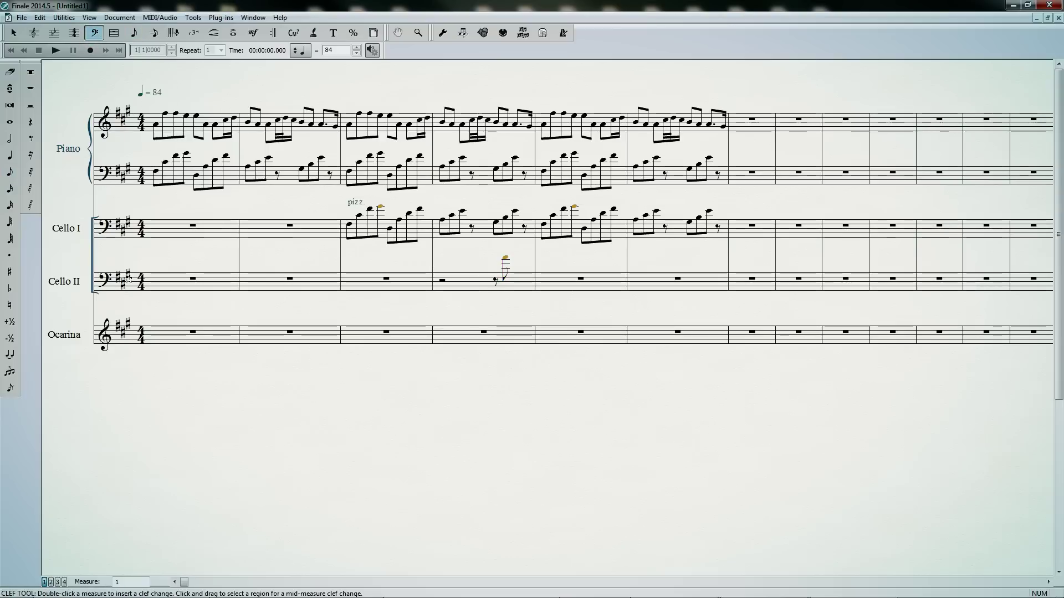
pyautogui.doubleClick(450, 277)
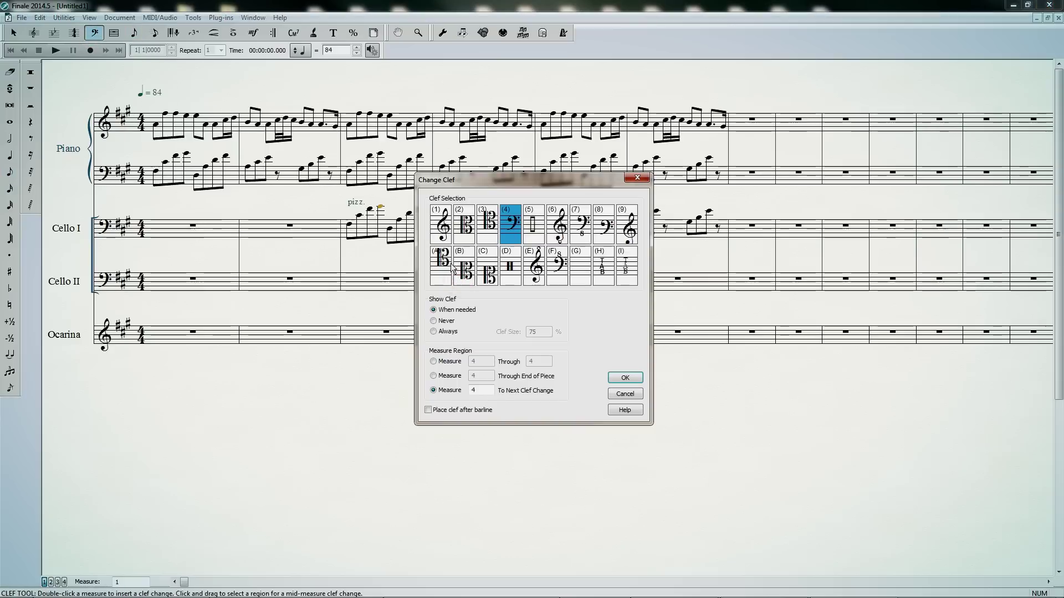
pyautogui.click(445, 227)
pyautogui.click(618, 377)
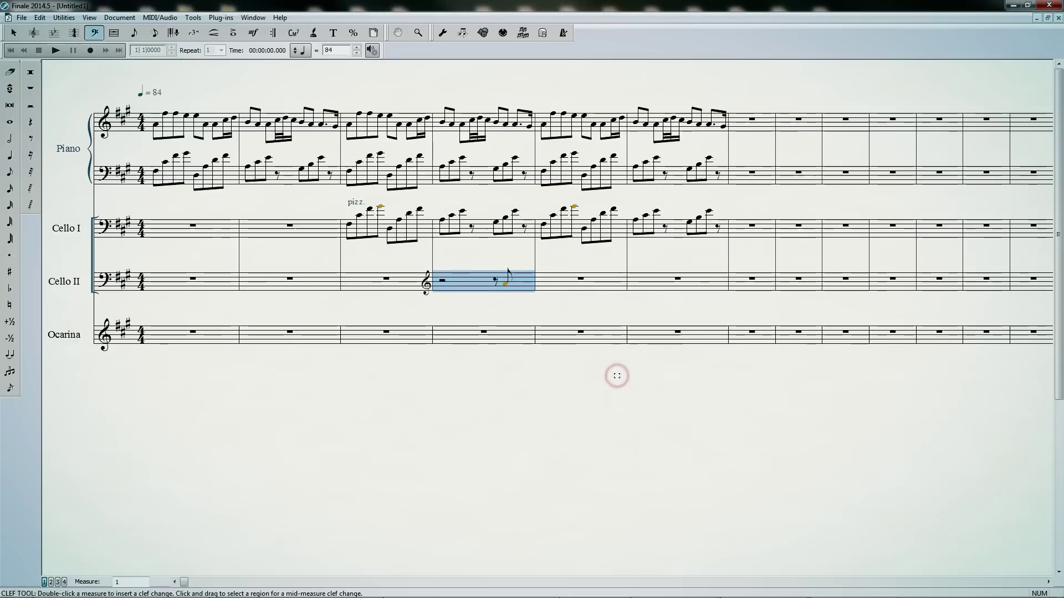
pyautogui.press('3')
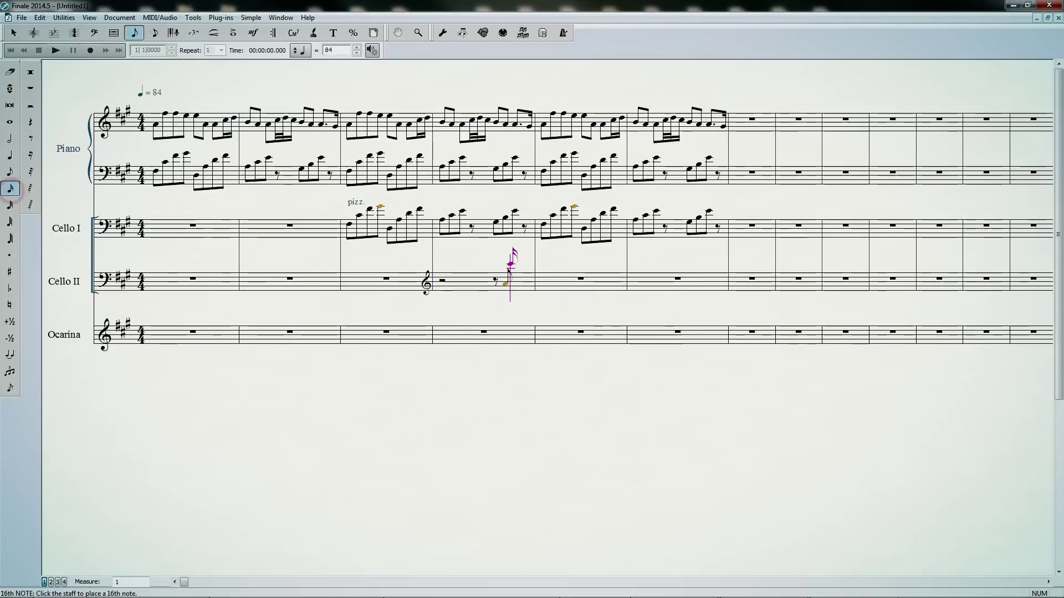
# Complete Cello II measure 4 with two sixteenth notes and an eighth note.
pyautogui.click(516, 282)
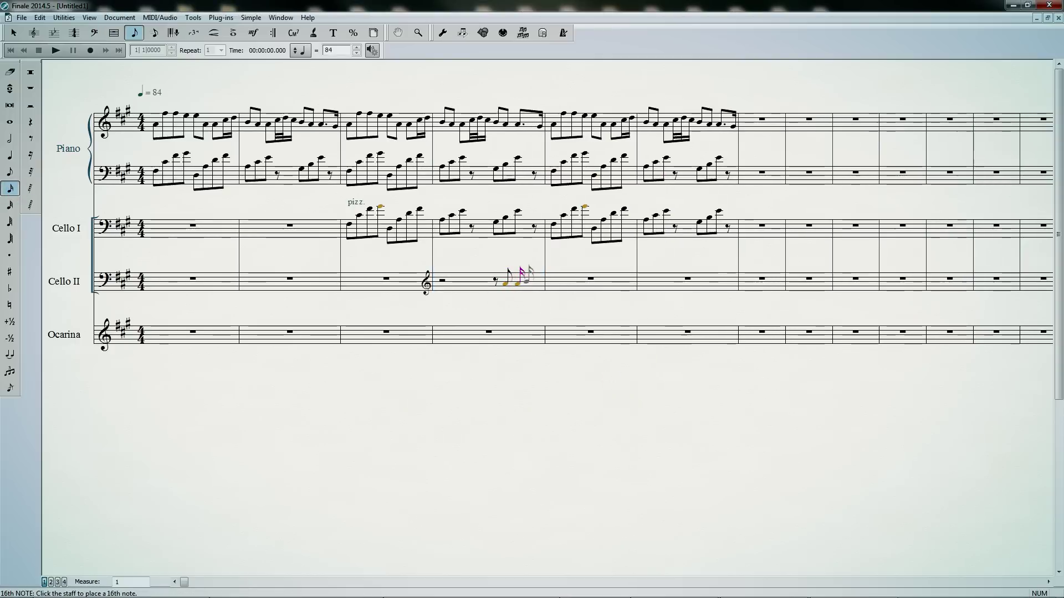
pyautogui.click(526, 282)
pyautogui.press('4')
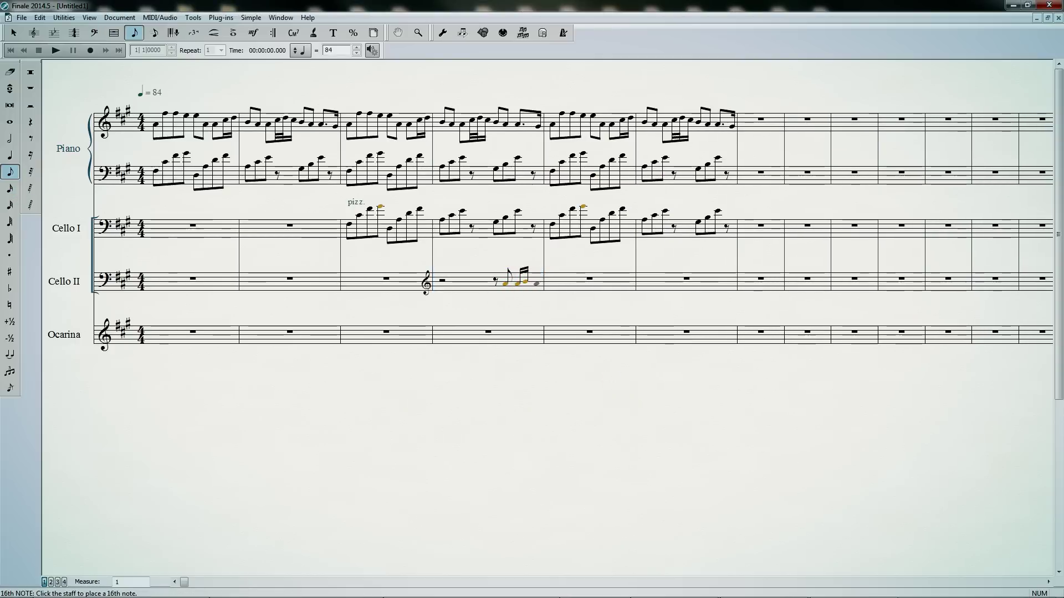
pyautogui.click(537, 284)
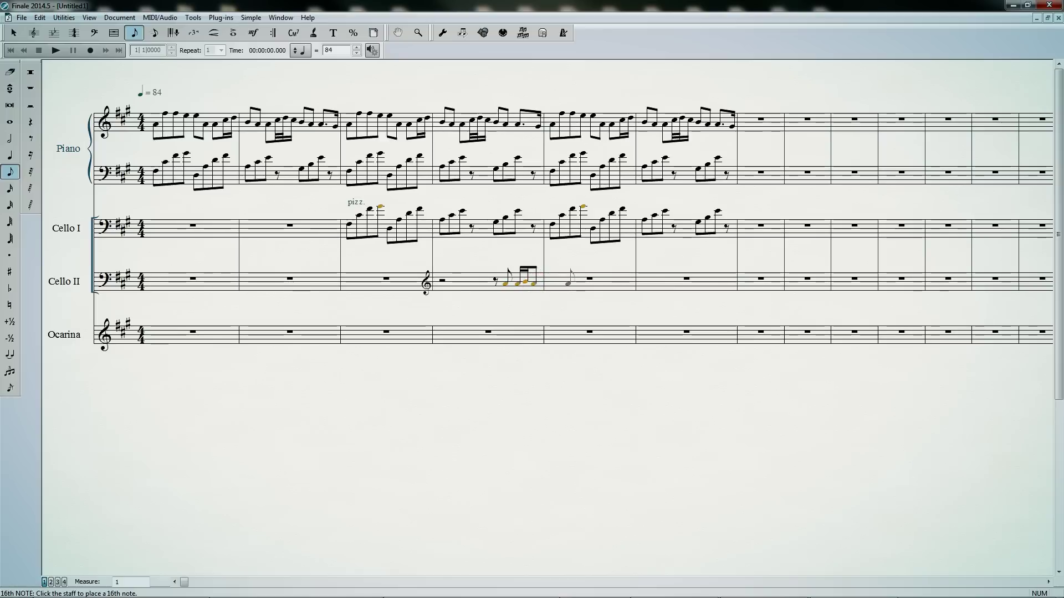
# Fill Cello II measure 5 with eighth rests, an eighth note and sixteenth-note groups.
pyautogui.hotkey('ctrl', 'alt', '4')
pyautogui.click(553, 282)
pyautogui.press('3')
pyautogui.click(564, 282)
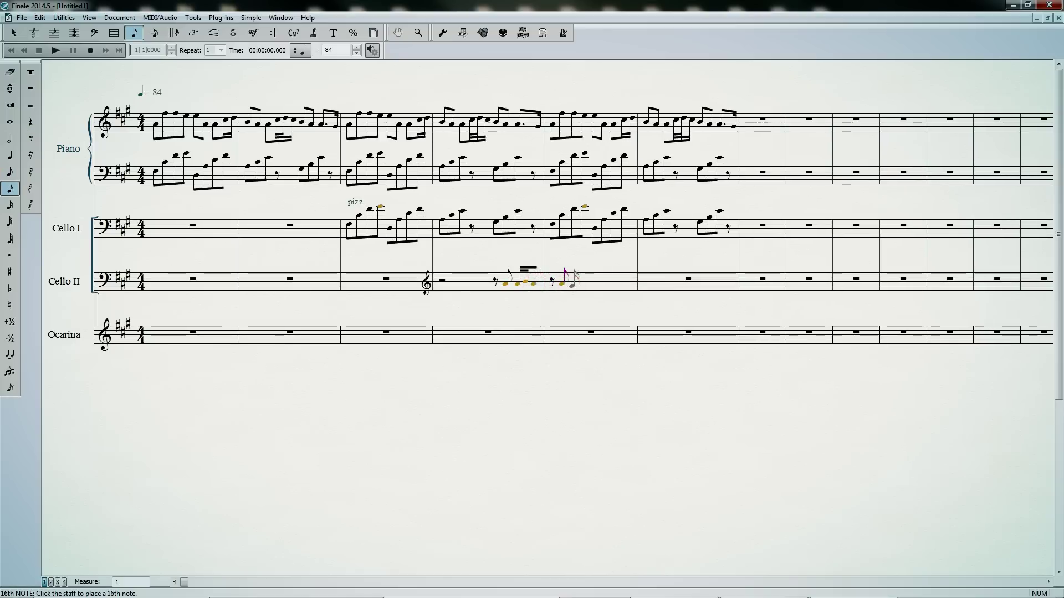
pyautogui.click(574, 281)
pyautogui.click(583, 280)
pyautogui.hotkey('ctrl', 'alt', '4')
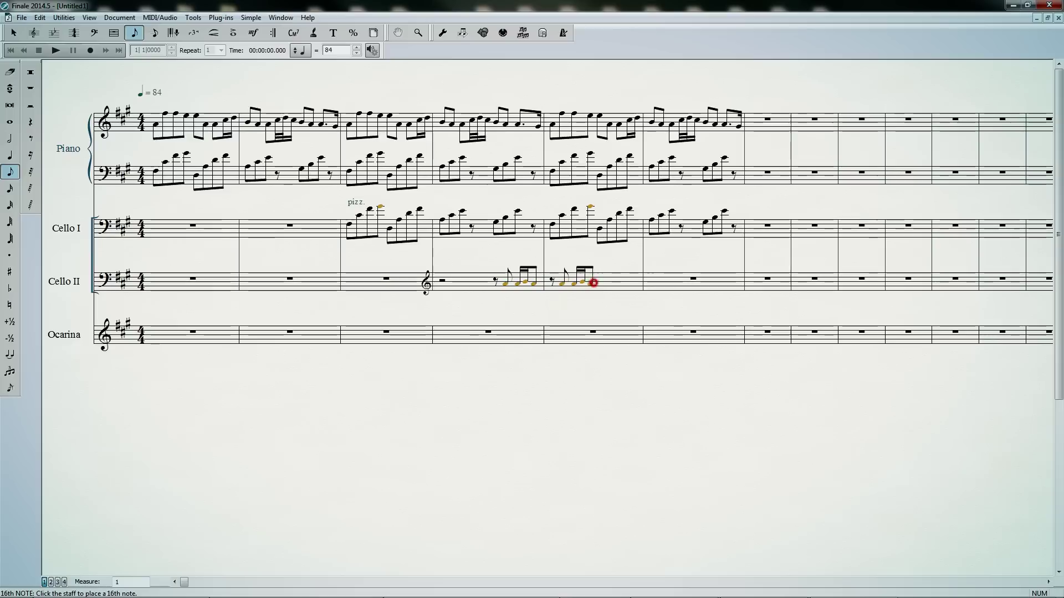
pyautogui.click(598, 281)
pyautogui.press('3')
pyautogui.click(622, 281)
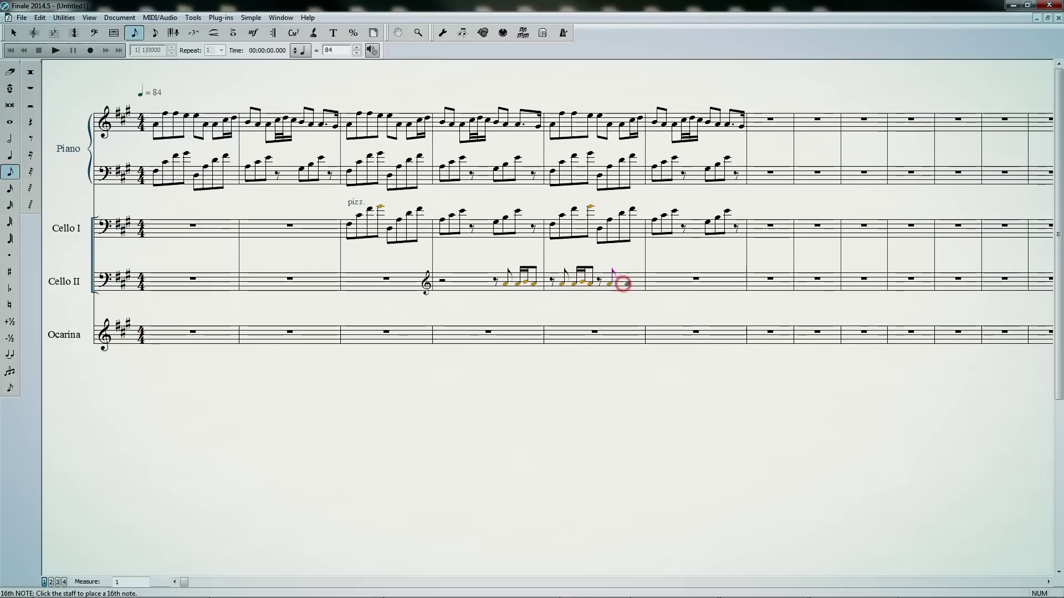
pyautogui.press('3')
pyautogui.click(626, 281)
pyautogui.click(636, 283)
pyautogui.click(635, 282)
# Enter an eighth rest, an eighth note and two sixteenths in Cello II measure 6.
pyautogui.hotkey('ctrl', 'alt', '4')
pyautogui.click(663, 281)
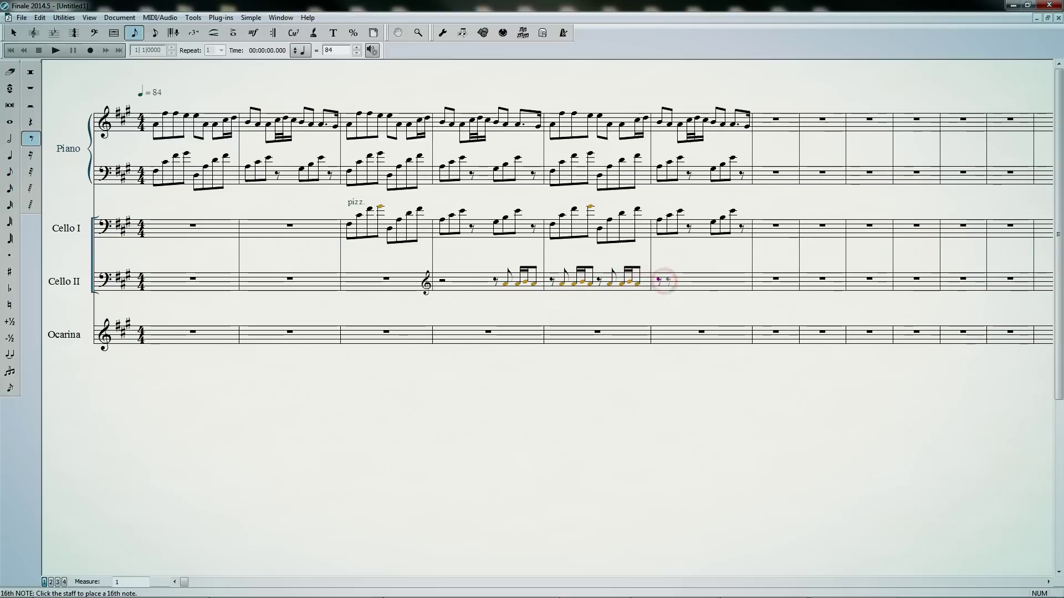
pyautogui.press('4')
pyautogui.click(672, 282)
pyautogui.press('3')
pyautogui.click(684, 284)
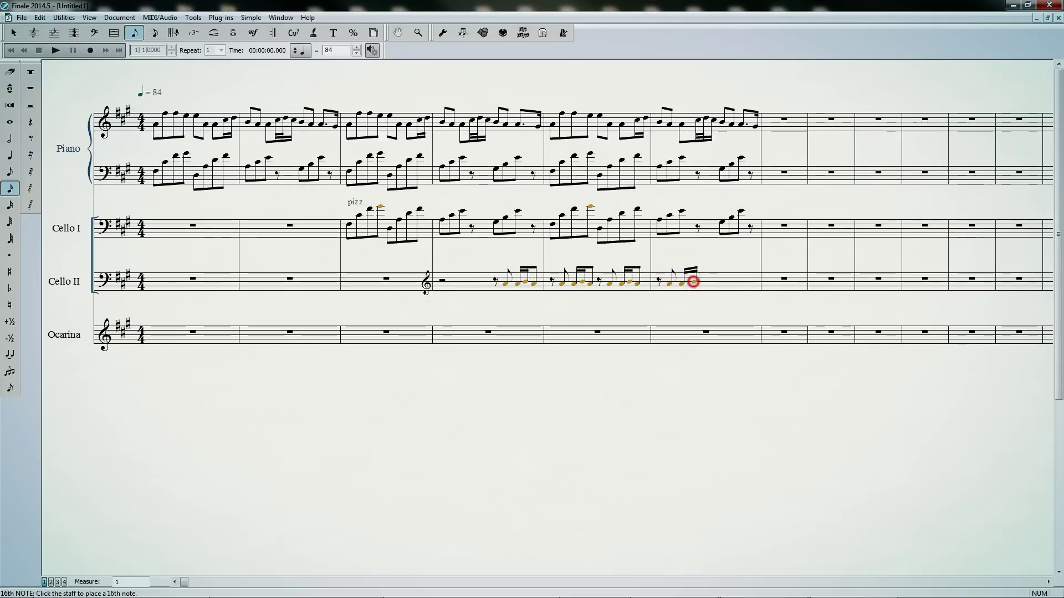
pyautogui.click(691, 283)
pyautogui.press('4')
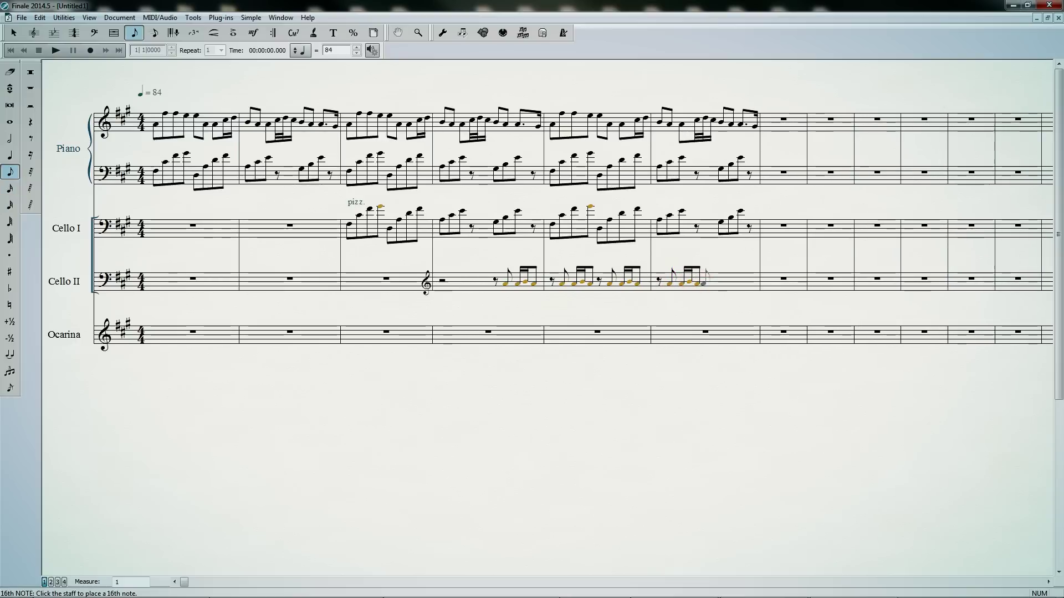
# Enter an eighth rest followed by three eighth notes in Cello II measure 7.
pyautogui.hotkey('ctrl', 'alt', '4')
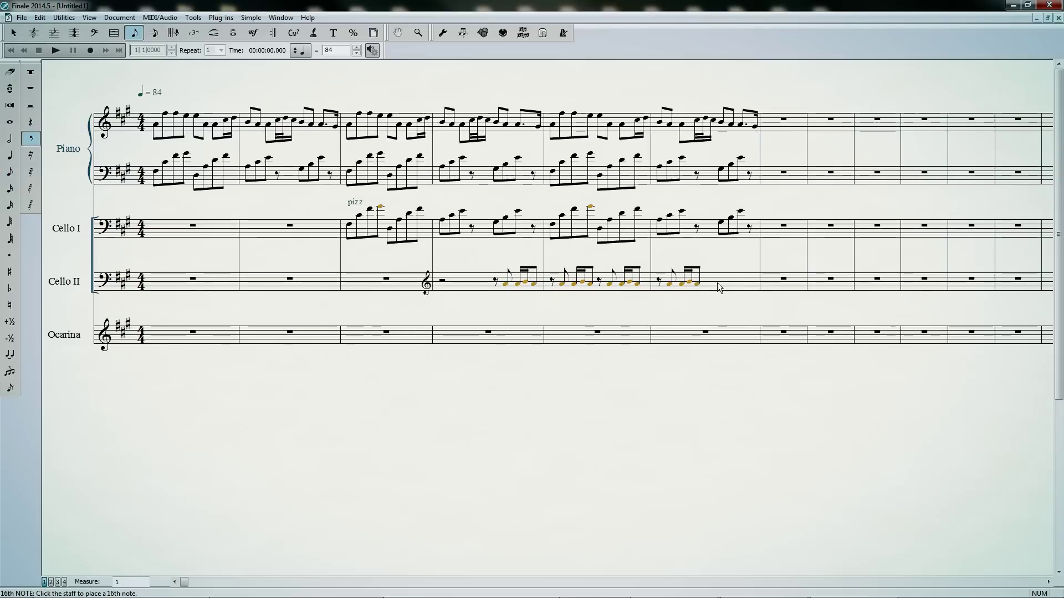
pyautogui.click(721, 282)
pyautogui.press('4')
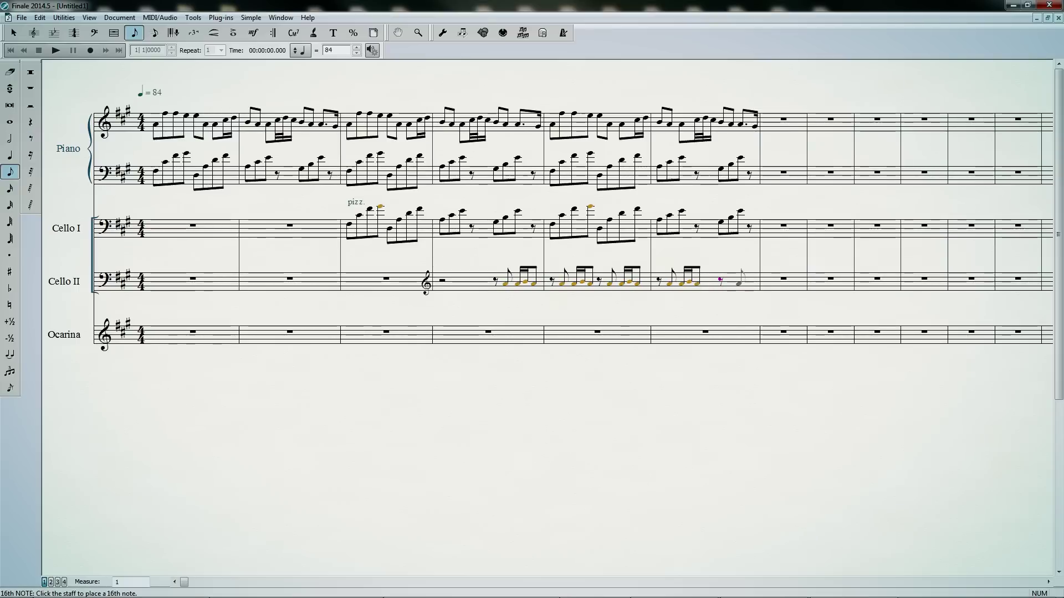
pyautogui.click(736, 280)
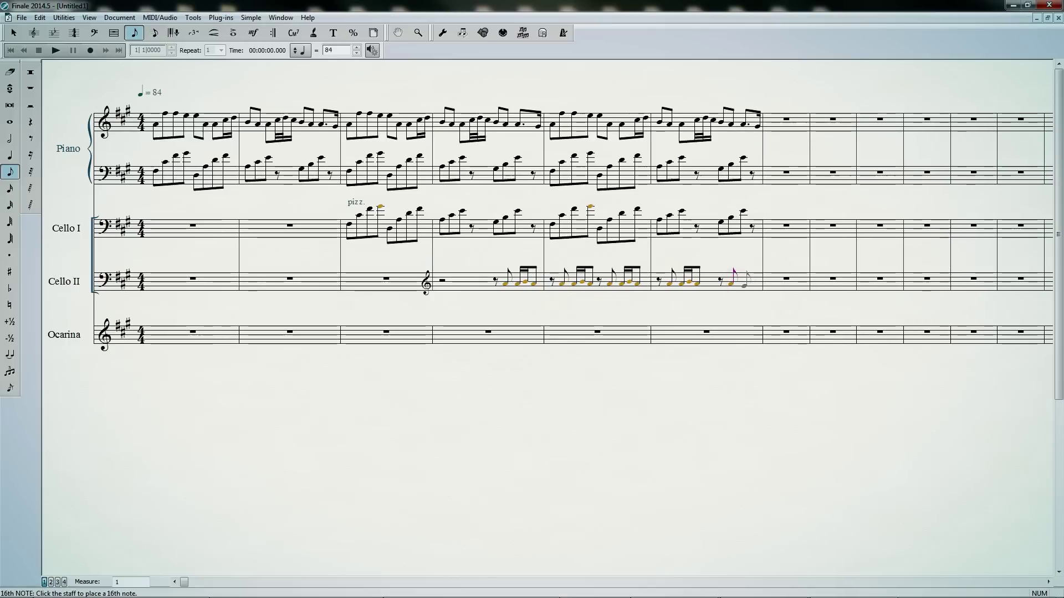
pyautogui.click(744, 283)
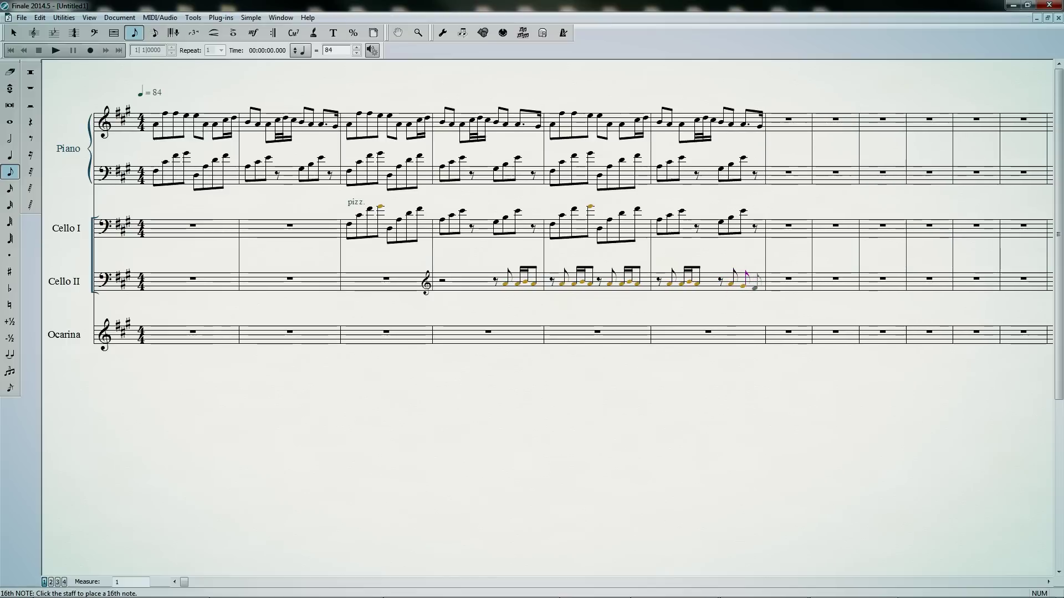
pyautogui.click(754, 286)
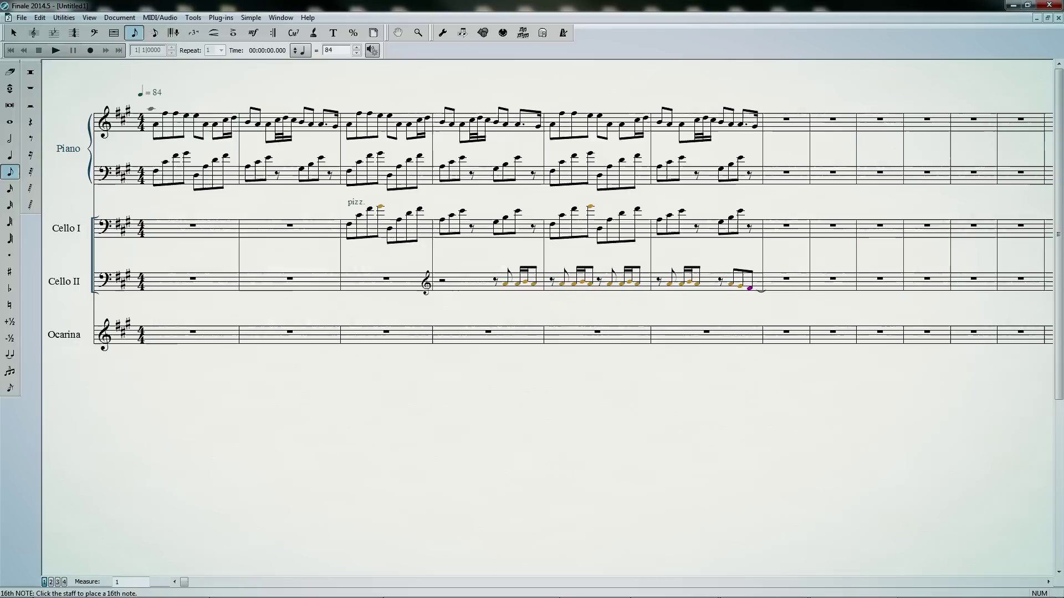
pyautogui.click(10, 122)
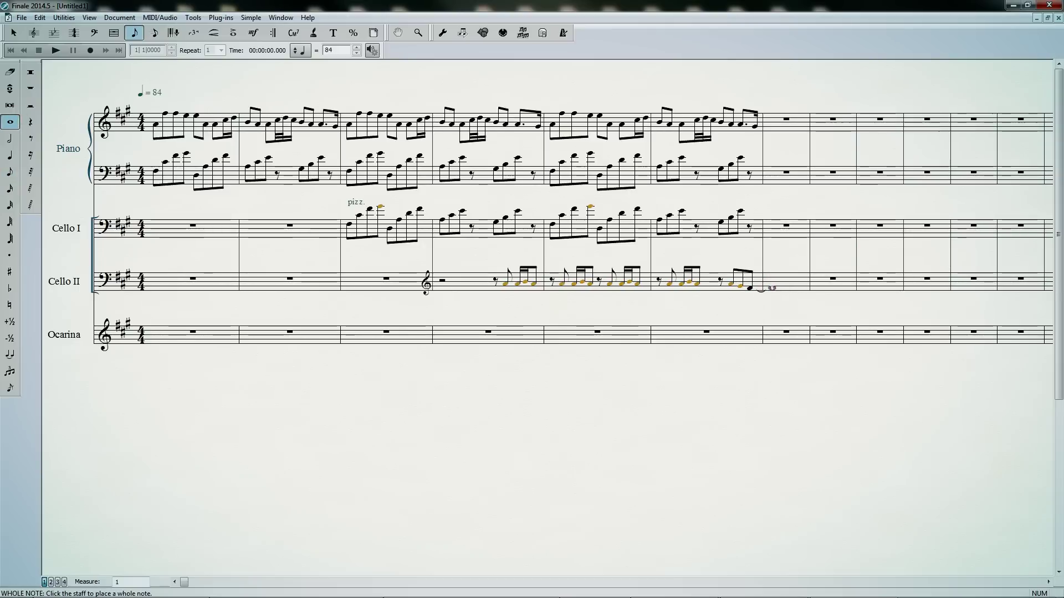
# Add a whole note in Cello II measure 8 and staccato dots on measure 4's first two notes.
pyautogui.click(772, 288)
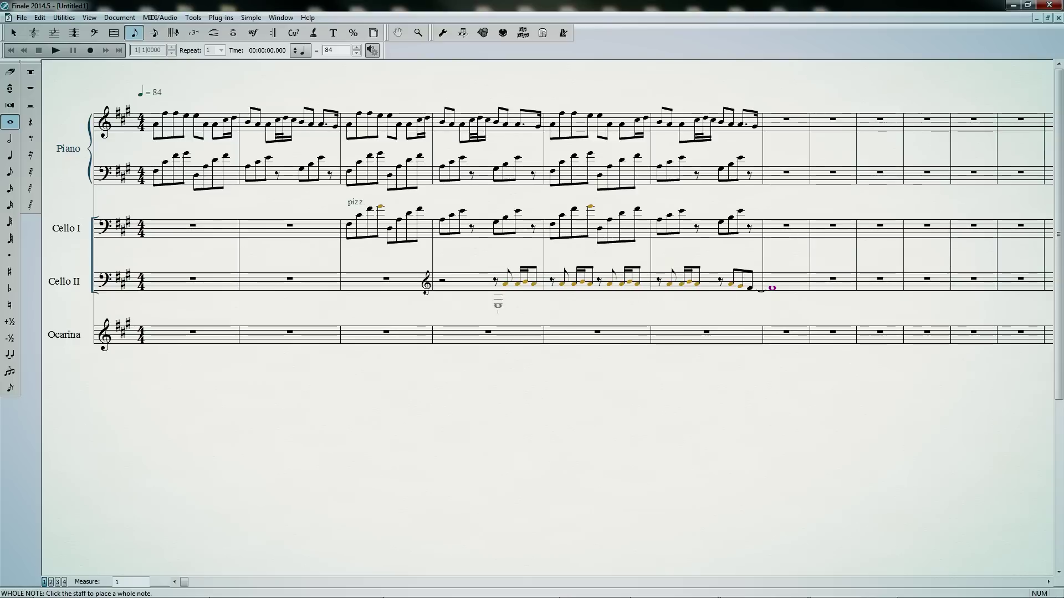
pyautogui.click(234, 33)
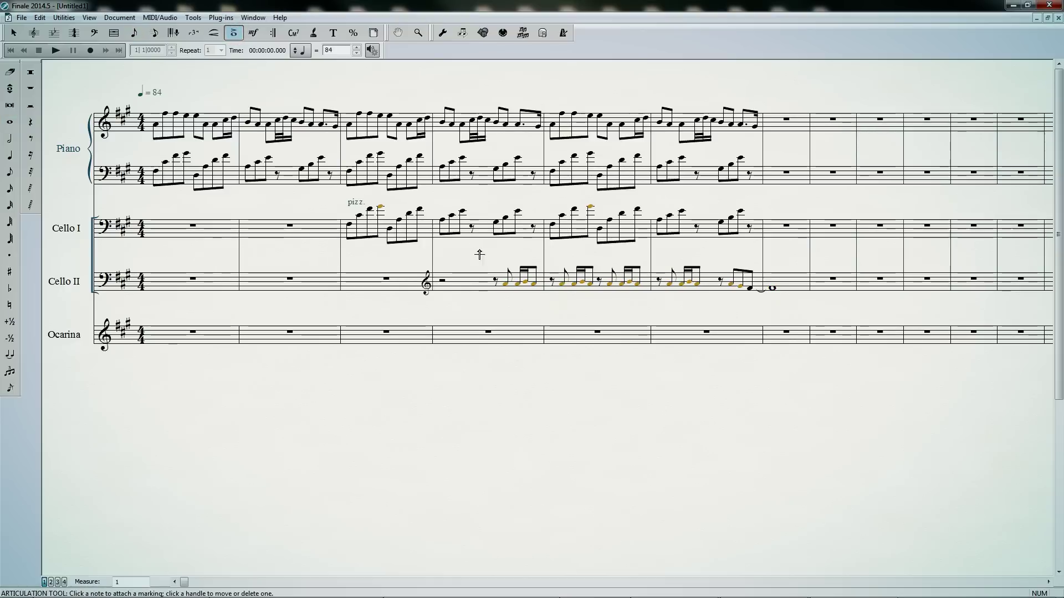
pyautogui.click(506, 295)
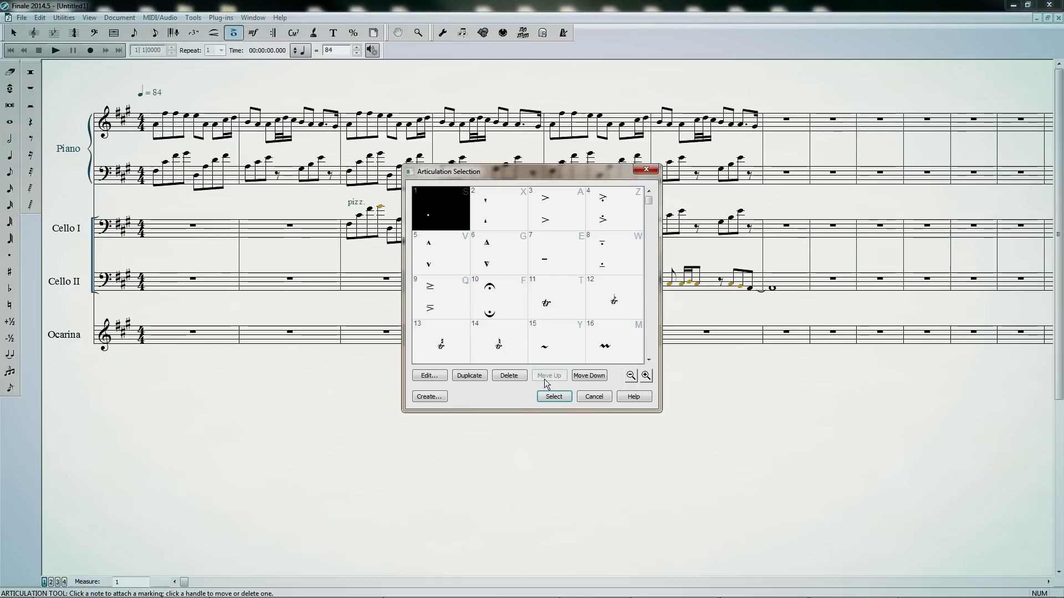
pyautogui.click(554, 396)
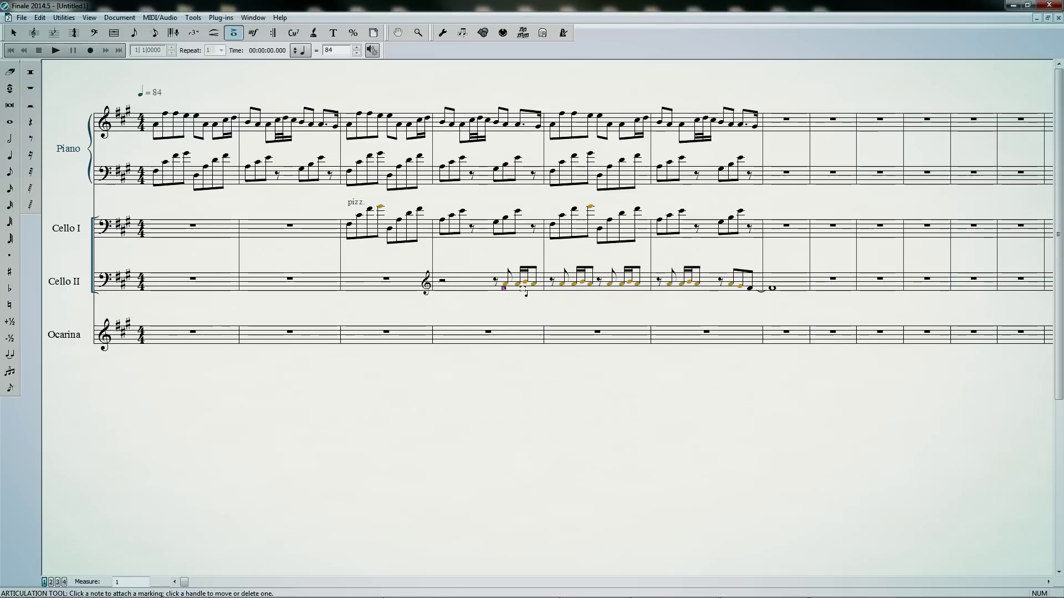
pyautogui.click(535, 294)
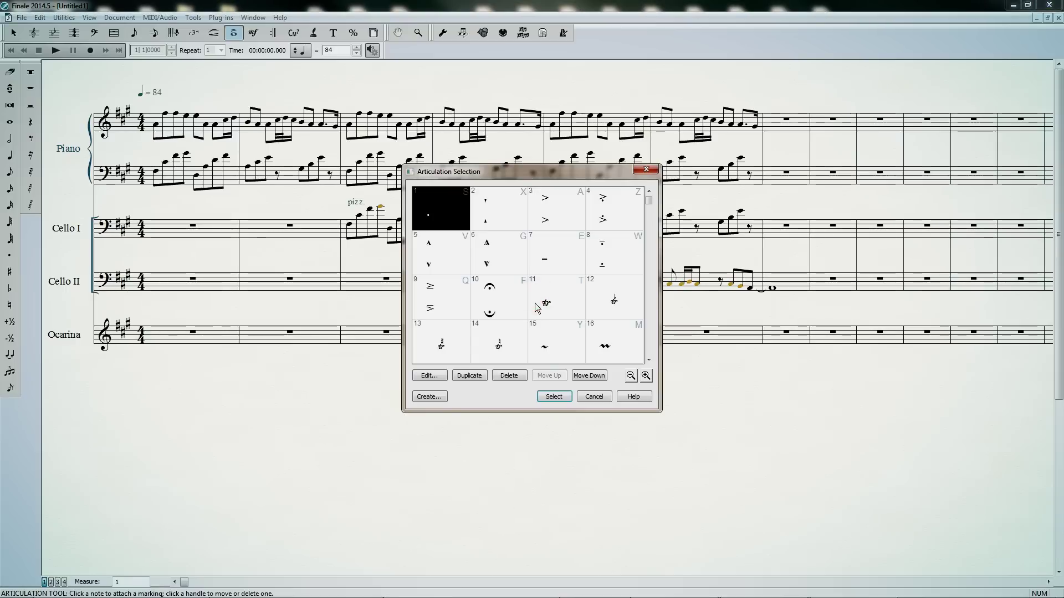
pyautogui.click(554, 396)
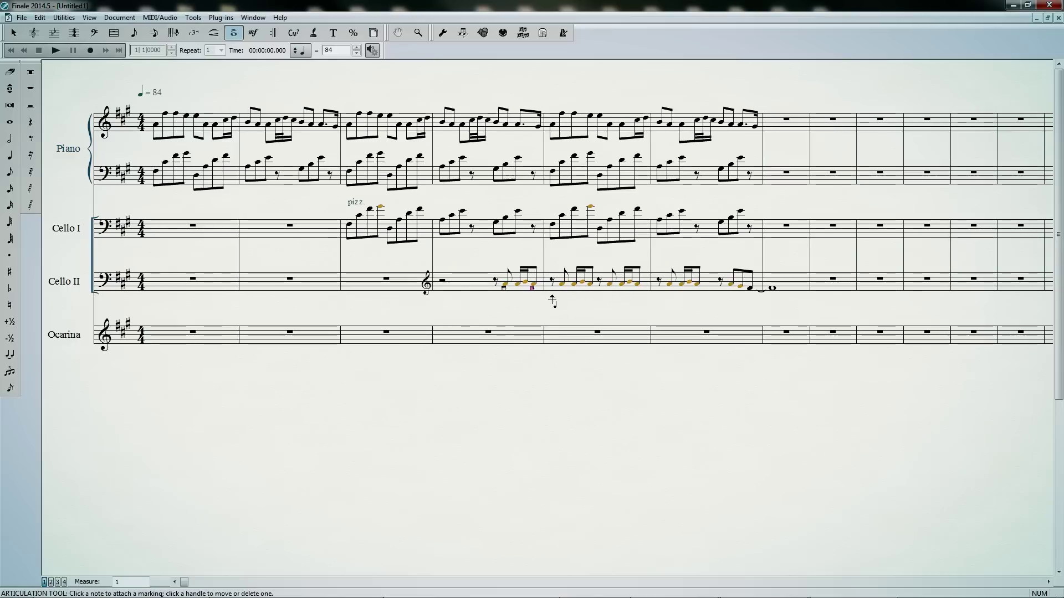
# Batch-apply staccato to the Cello II eighth notes only, excluding notes that start a tie.
pyautogui.moveTo(553, 299); pyautogui.dragTo(756, 265)
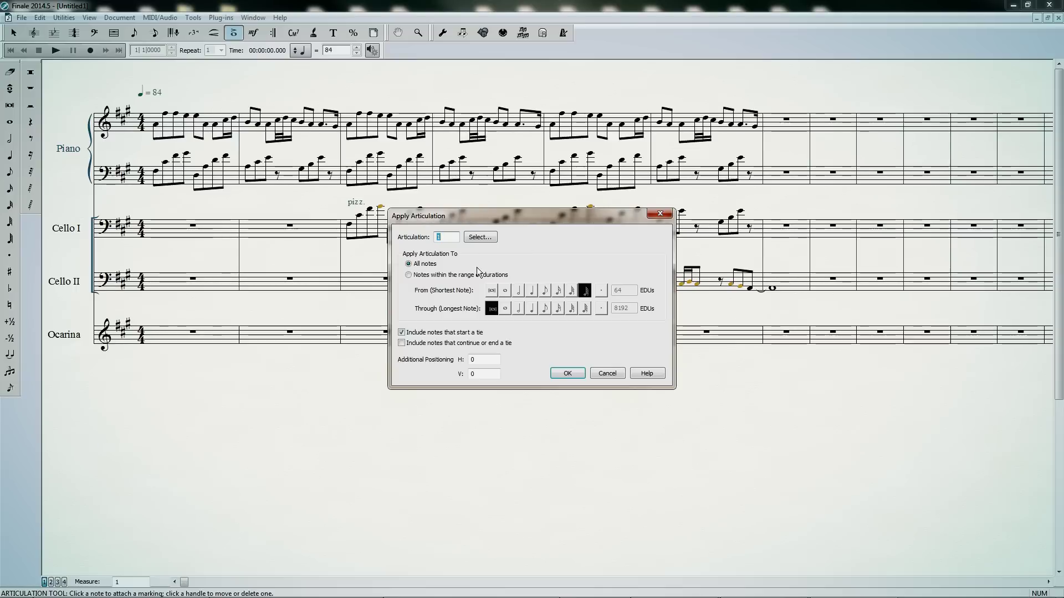
pyautogui.click(425, 277)
pyautogui.moveTo(550, 217); pyautogui.dragTo(557, 327)
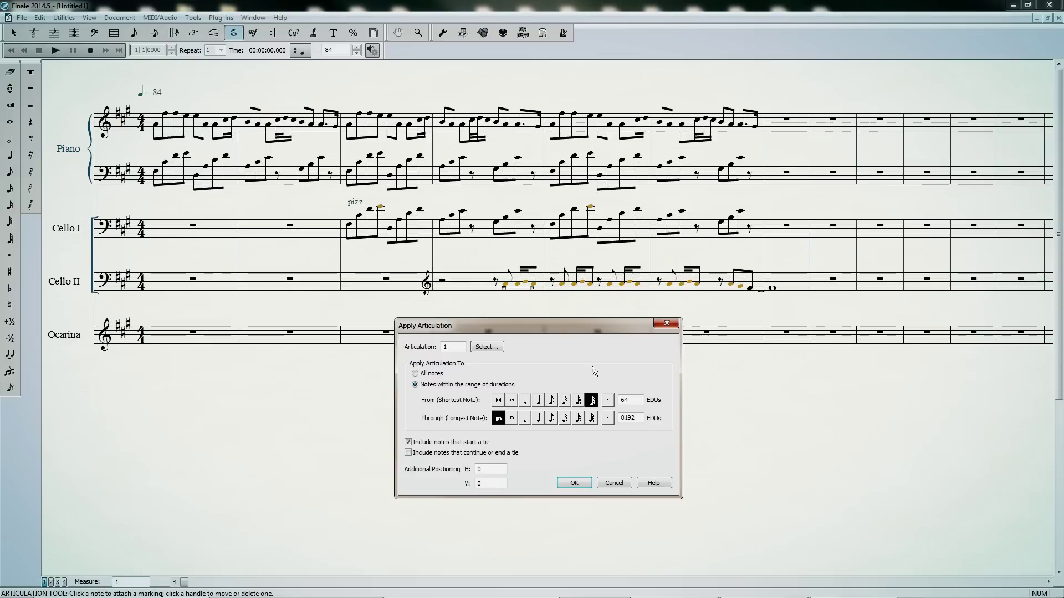
pyautogui.click(551, 401)
pyautogui.click(552, 419)
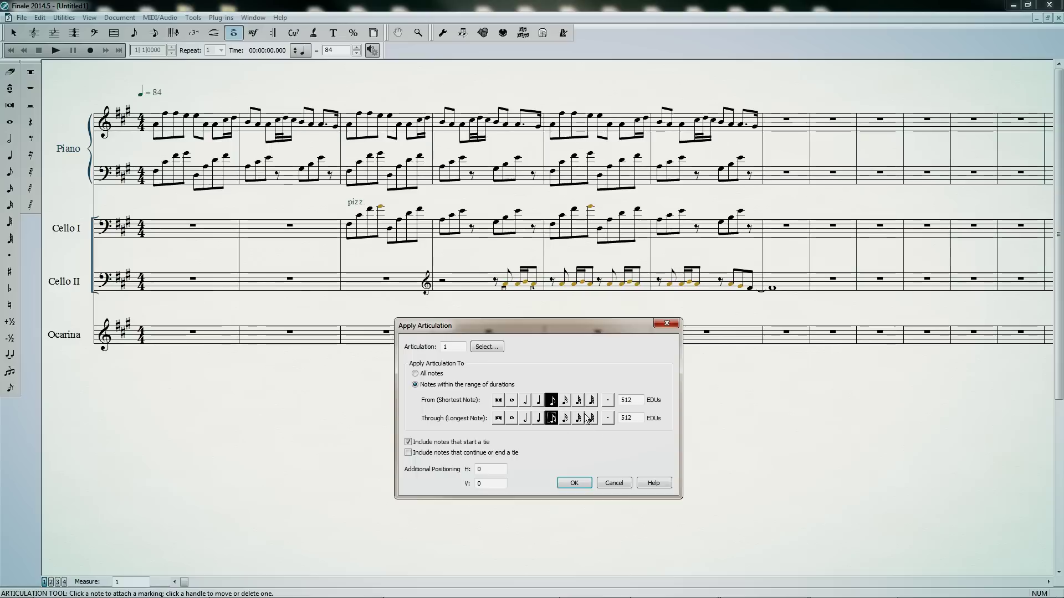
pyautogui.click(409, 443)
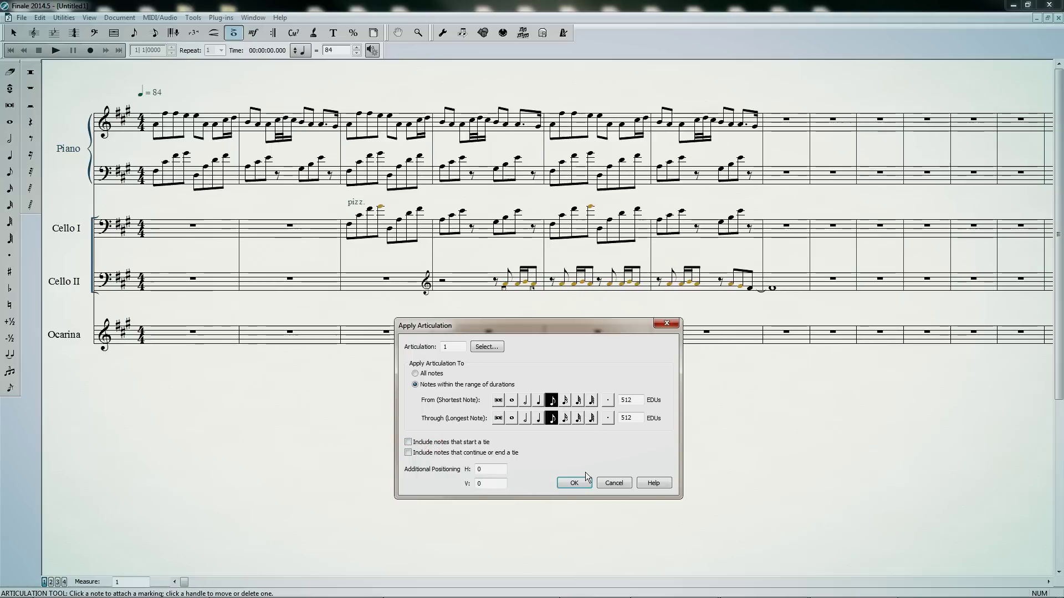
pyautogui.click(566, 485)
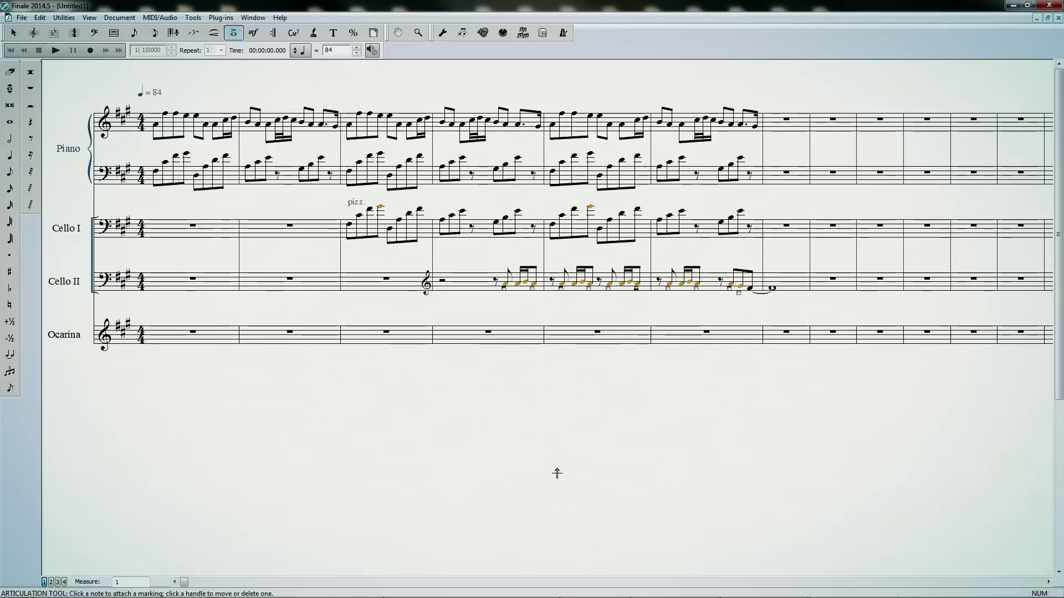
pyautogui.click(14, 33)
pyautogui.click(570, 327)
# Attach slurs to the three Cello II sixteenth-note groups with the Smart Shape slur.
pyautogui.click(569, 315)
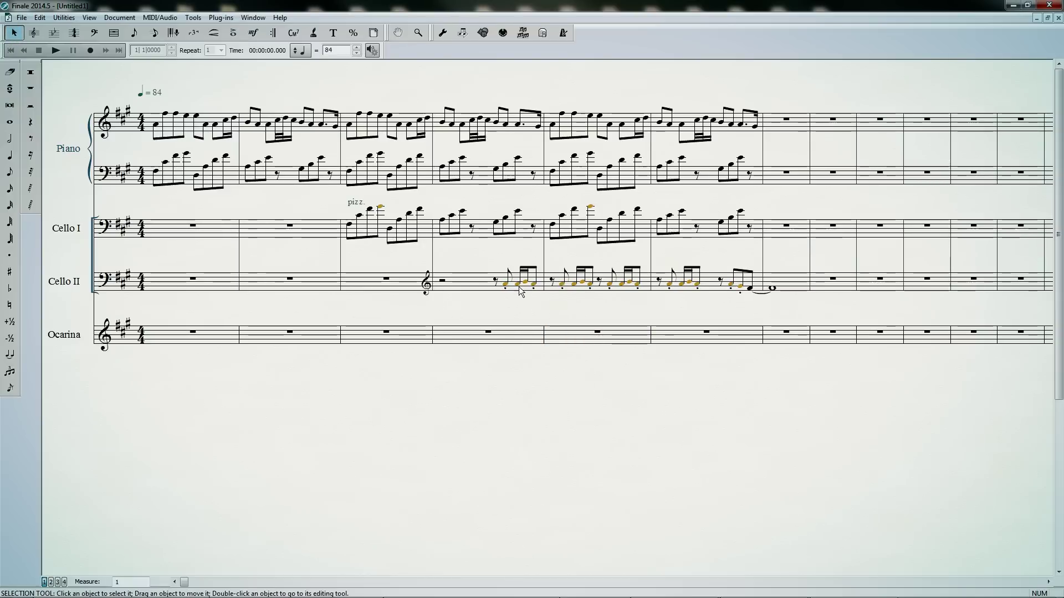
pyautogui.click(214, 32)
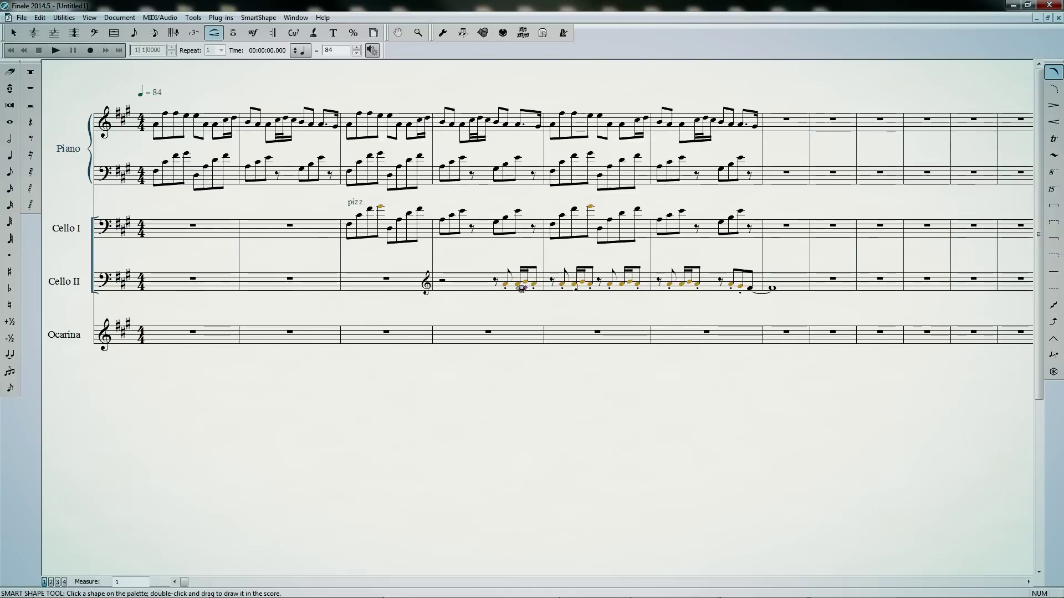
pyautogui.doubleClick(574, 289)
pyautogui.doubleClick(619, 292)
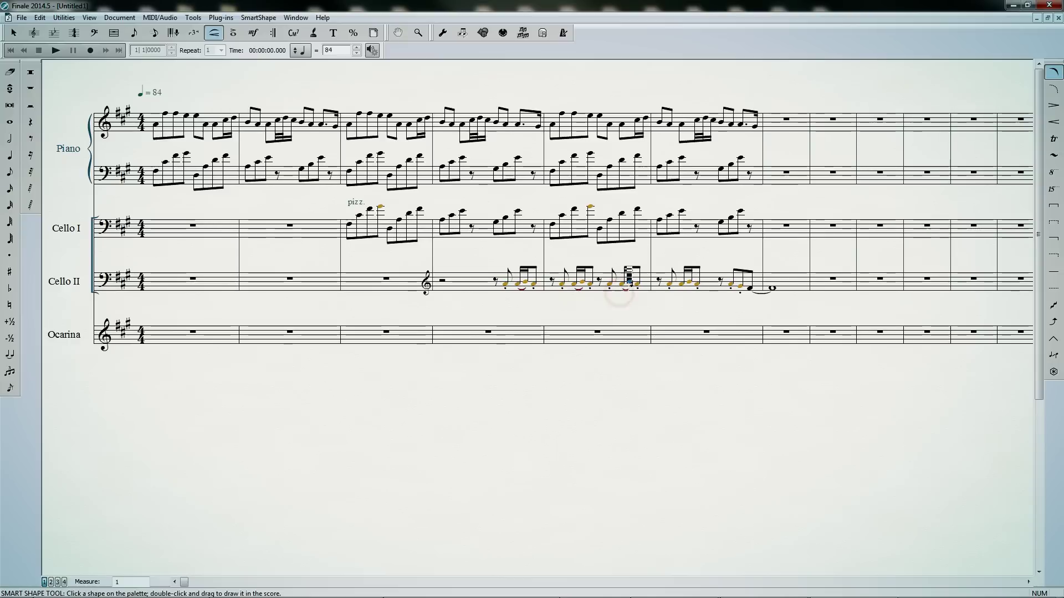
pyautogui.doubleClick(676, 290)
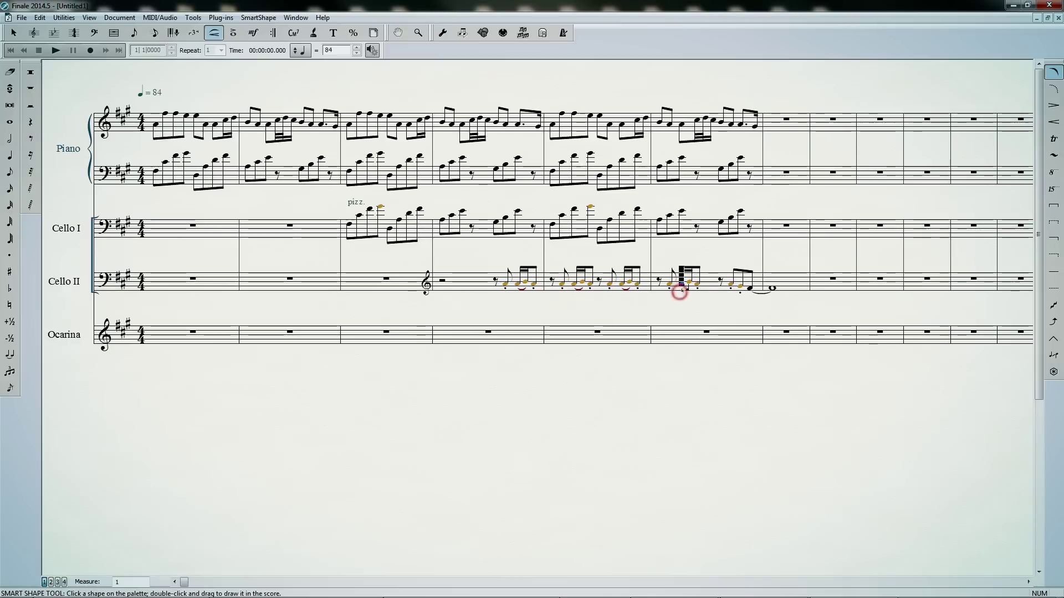
pyautogui.click(14, 34)
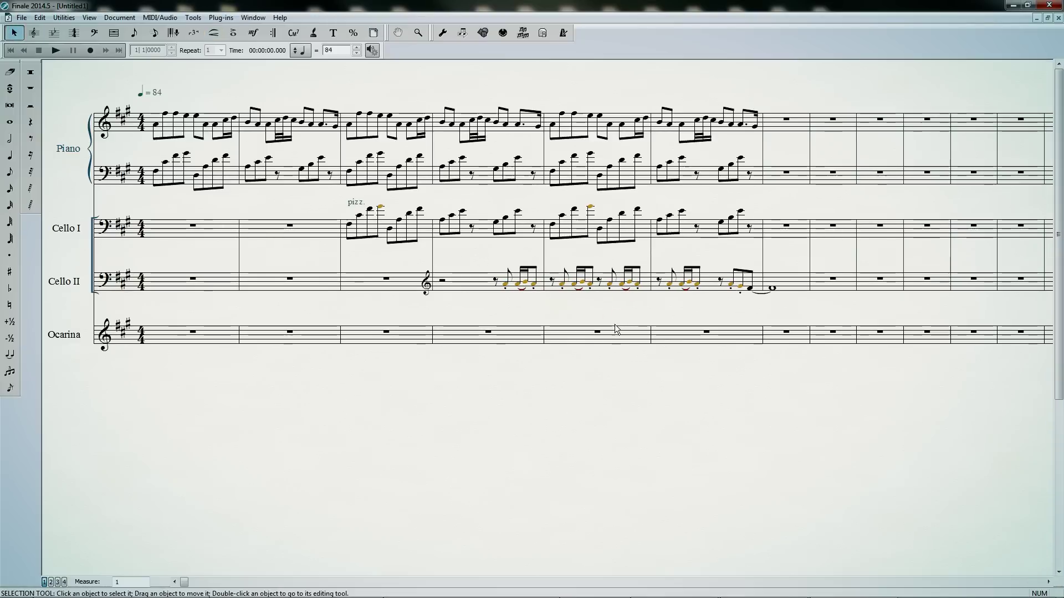
# Copy Cello II measures 5–7 into Ocarina measures 5–7.
pyautogui.click(594, 288)
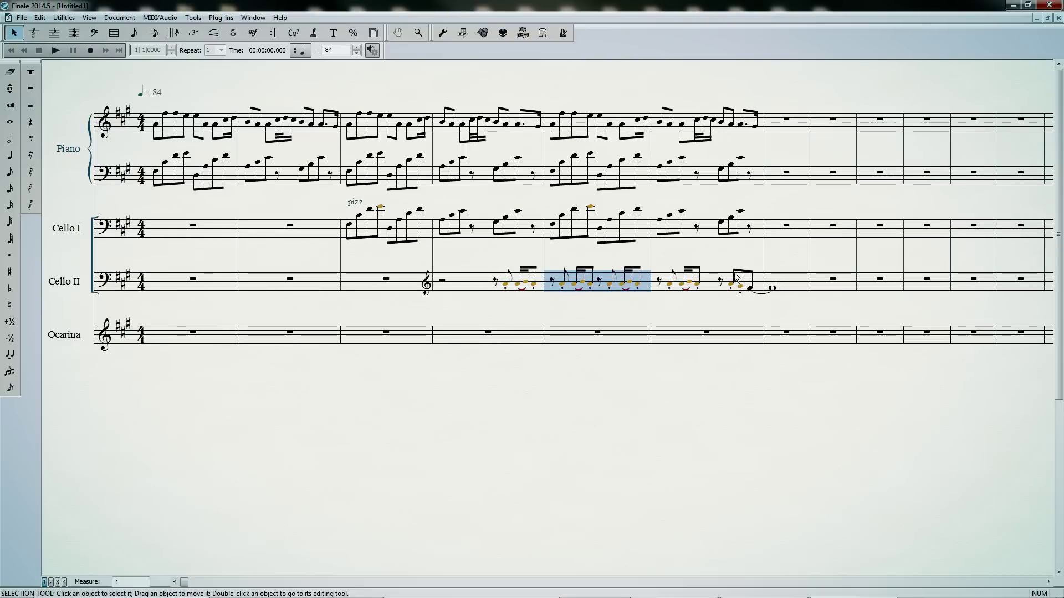
pyautogui.keyDown('shift'); pyautogui.click(780, 286); pyautogui.keyUp('shift')
pyautogui.keyDown('ctrl'); pyautogui.keyDown('shift'); pyautogui.click(577, 341); pyautogui.keyUp('shift'); pyautogui.keyUp('ctrl')
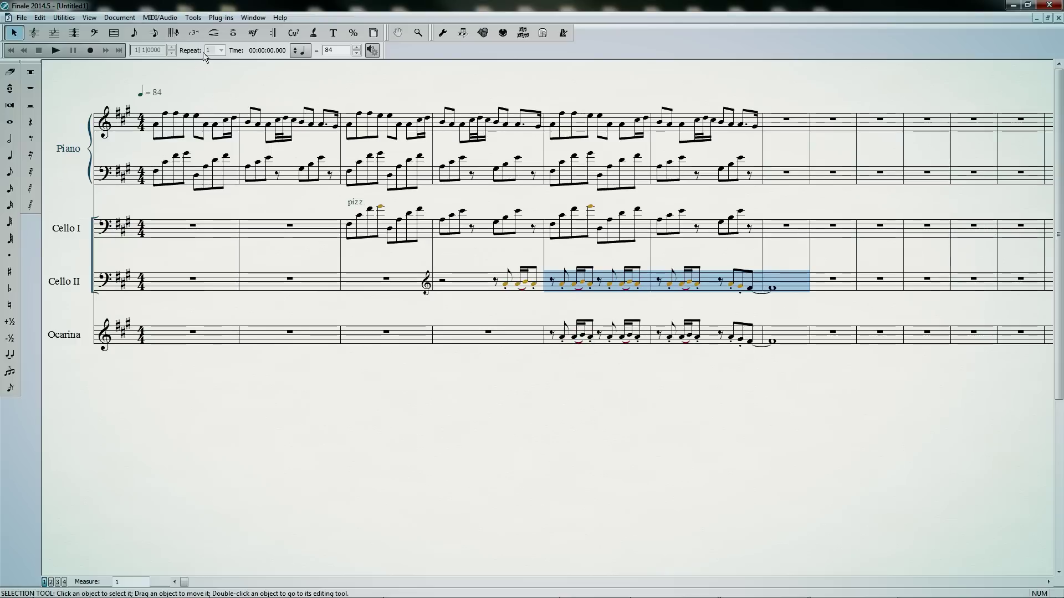
# Delete the articulation marks copied onto the Ocarina notes in measures 5–7.
pyautogui.click(239, 35)
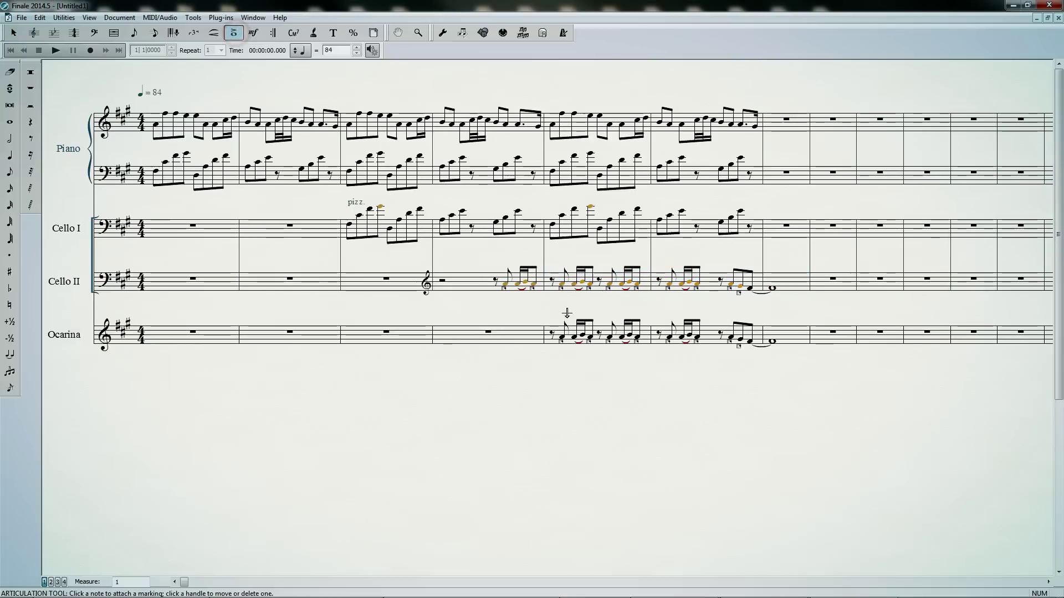
pyautogui.moveTo(559, 359); pyautogui.dragTo(757, 317)
pyautogui.press('Delete')
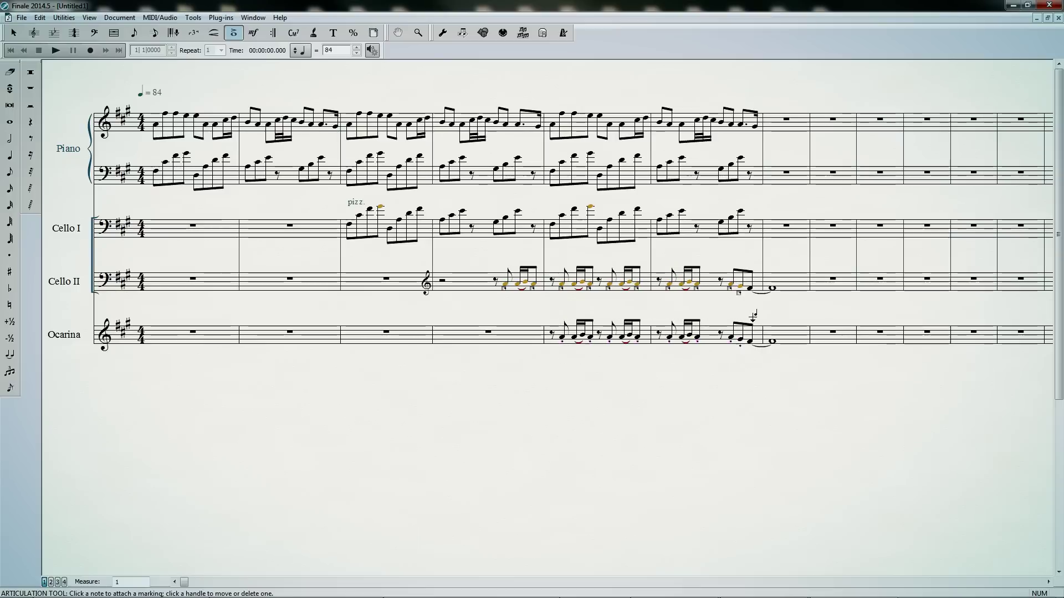
pyautogui.click(214, 33)
pyautogui.moveTo(561, 363); pyautogui.dragTo(697, 328)
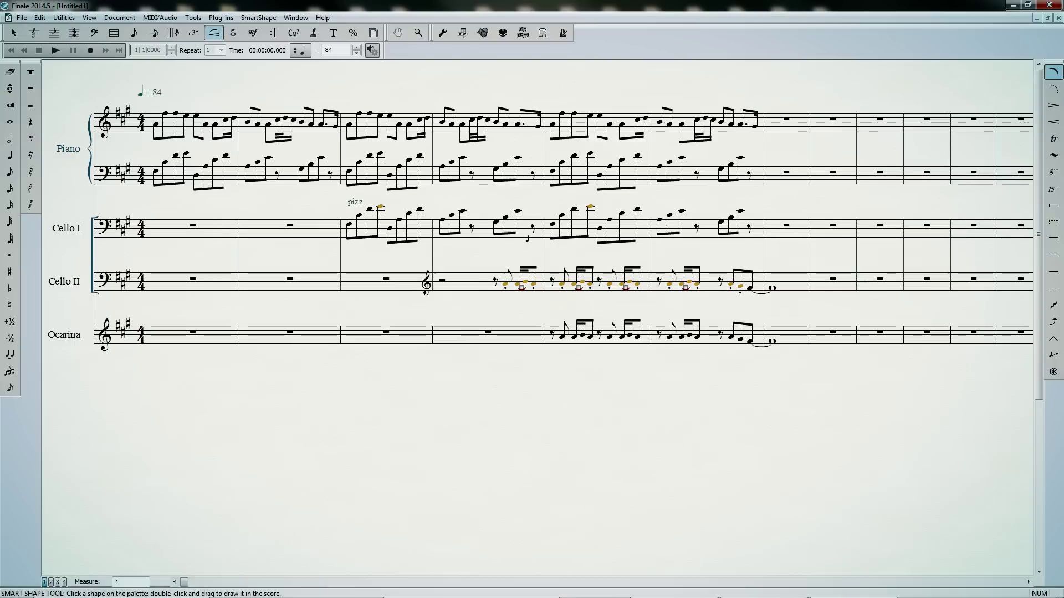
pyautogui.click(233, 32)
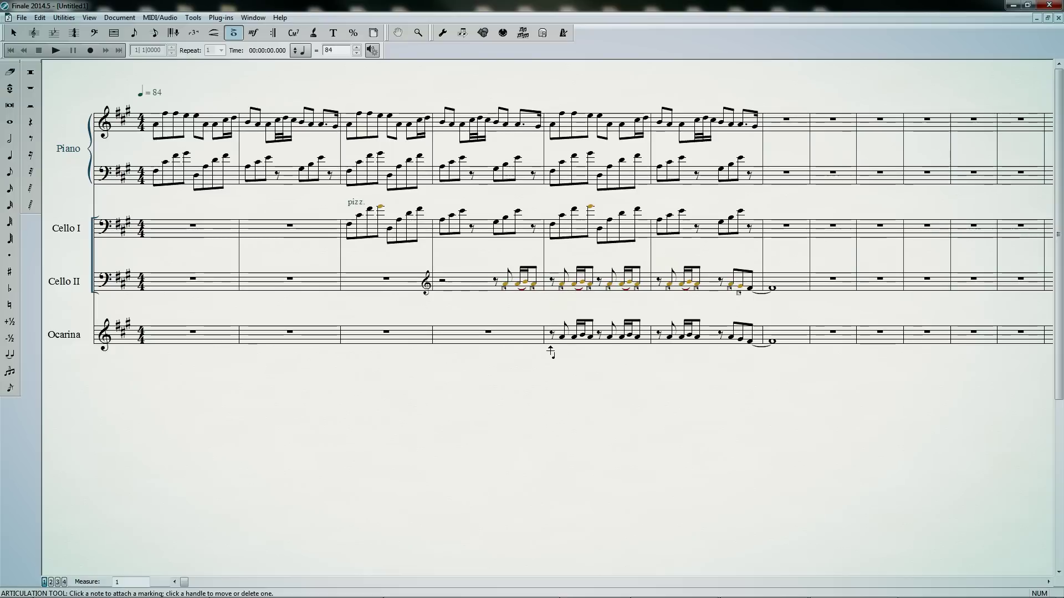
pyautogui.moveTo(550, 351); pyautogui.dragTo(744, 317)
pyautogui.press('Escape')
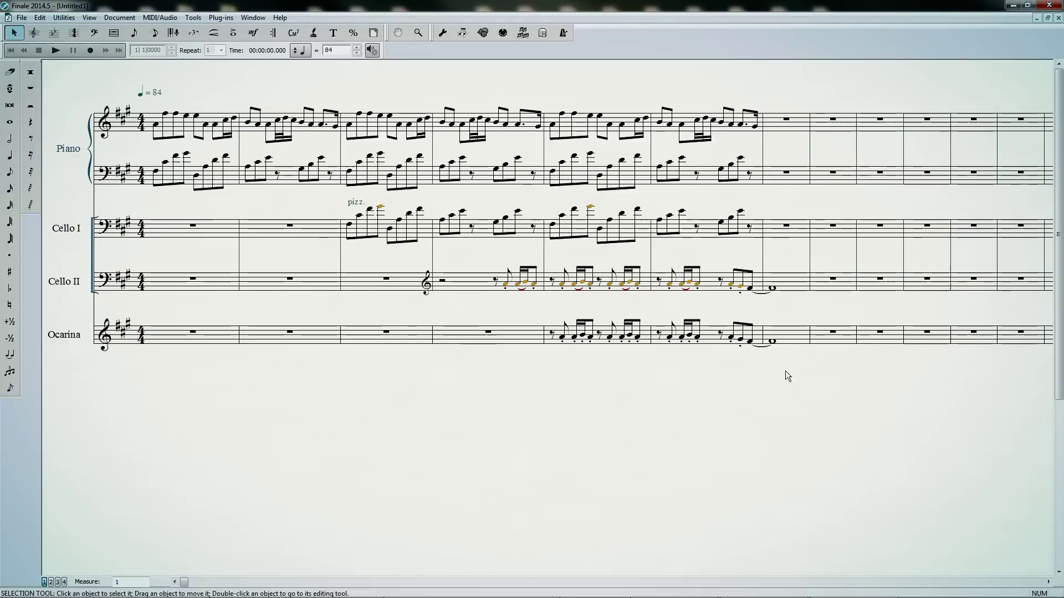
pyautogui.click(214, 34)
# Draw a decrescendo hairpin under the Ocarina's final whole note and shorten it to fit.
pyautogui.click(1055, 105)
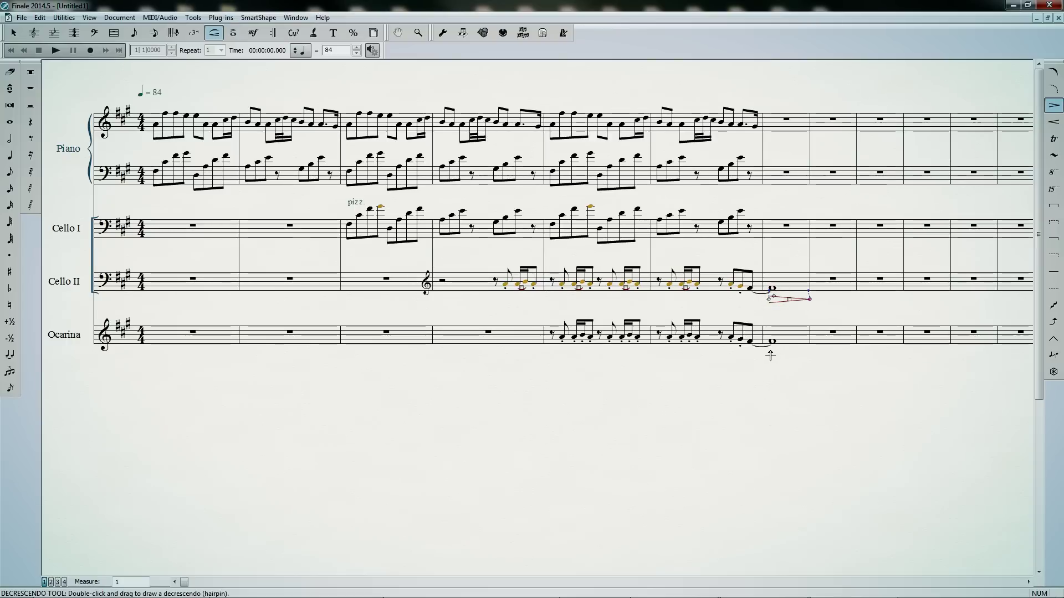
pyautogui.moveTo(809, 355); pyautogui.dragTo(804, 355)
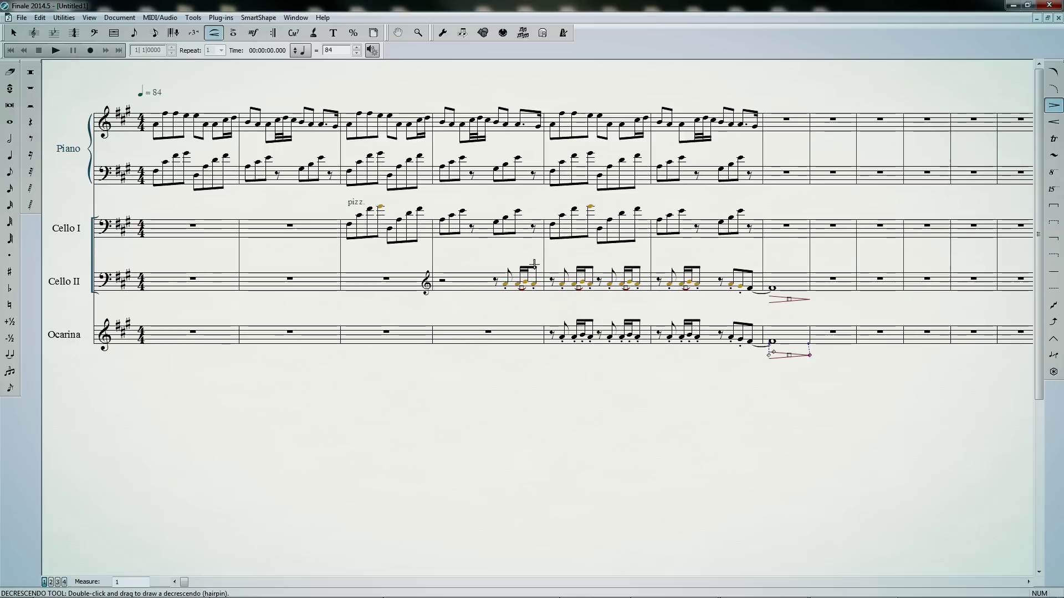
pyautogui.click(21, 35)
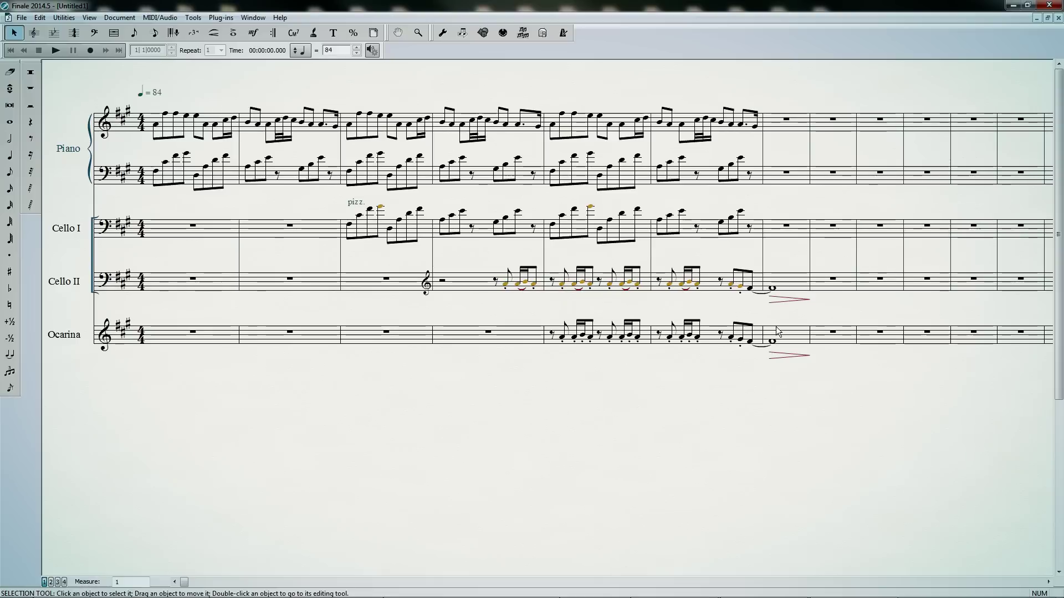
pyautogui.click(1049, 582)
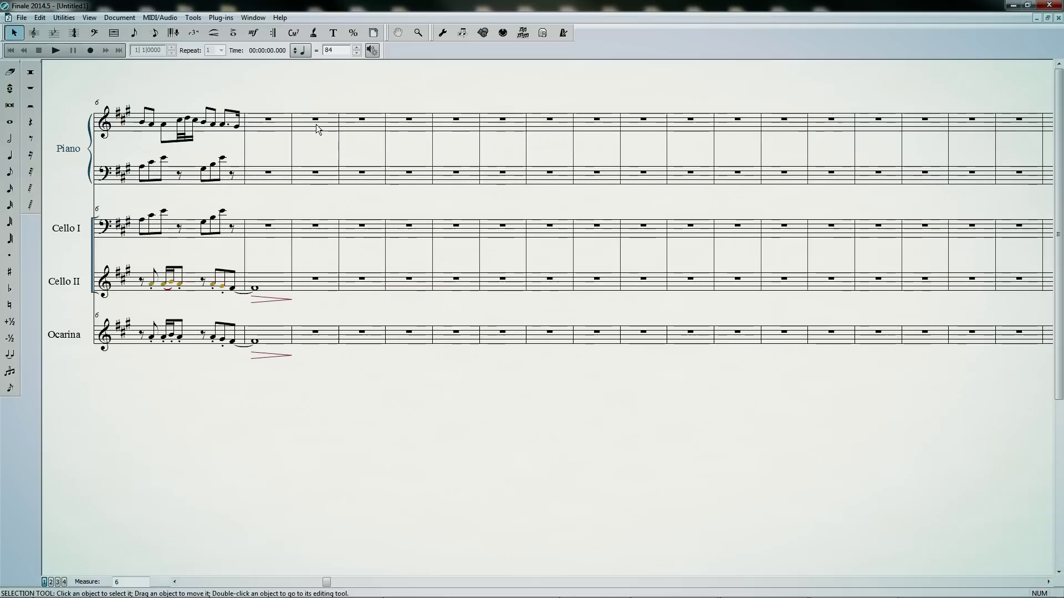
# Delete the empty measures after measure 7 in all staves and return to measure 1.
pyautogui.click(1006, 582)
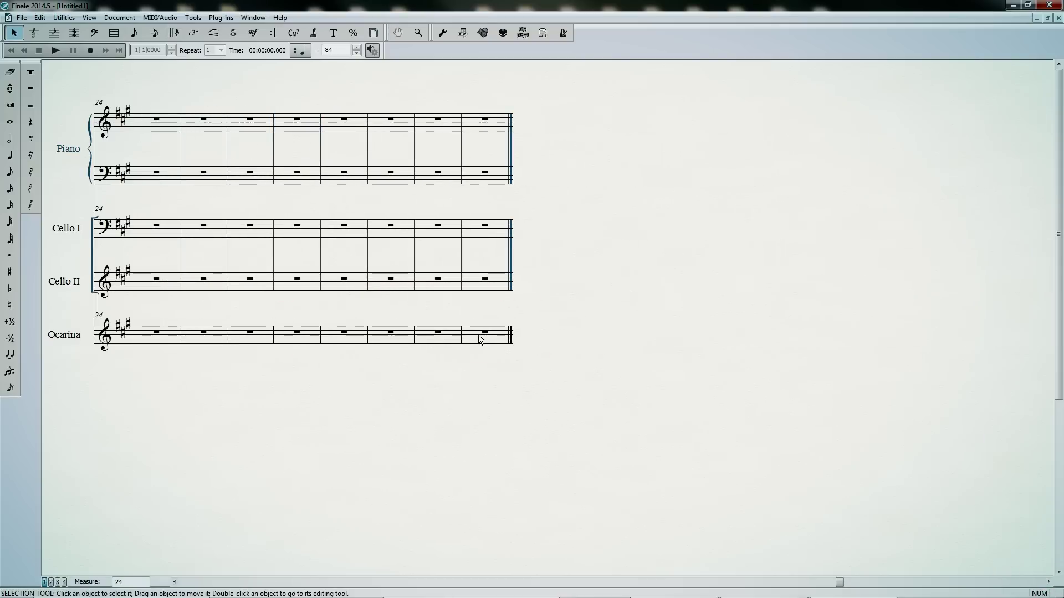
pyautogui.keyDown('shift'); pyautogui.click(478, 336); pyautogui.keyUp('shift')
pyautogui.press('Delete')
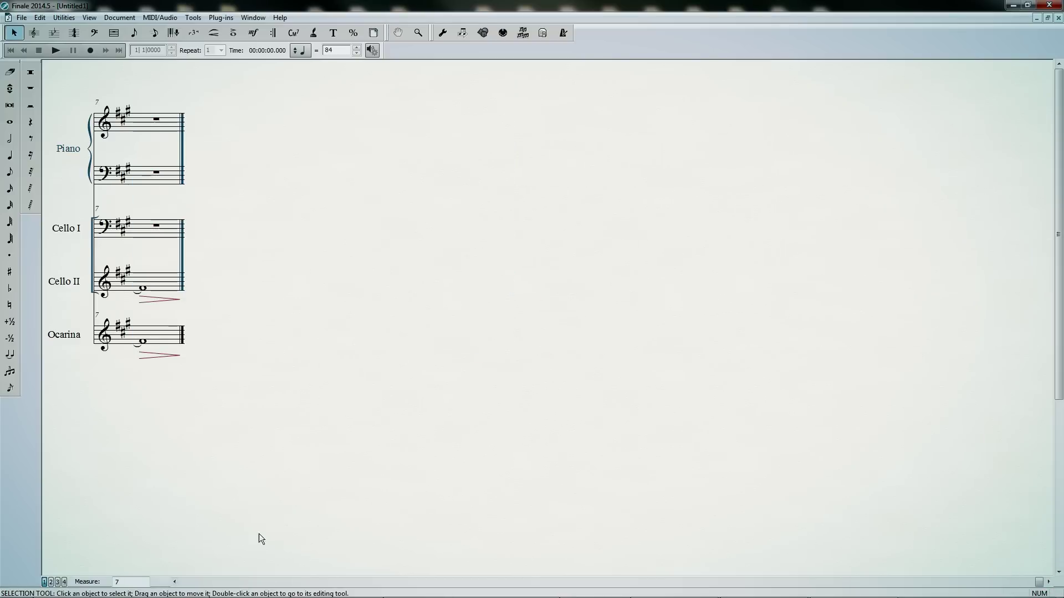
pyautogui.click(262, 581)
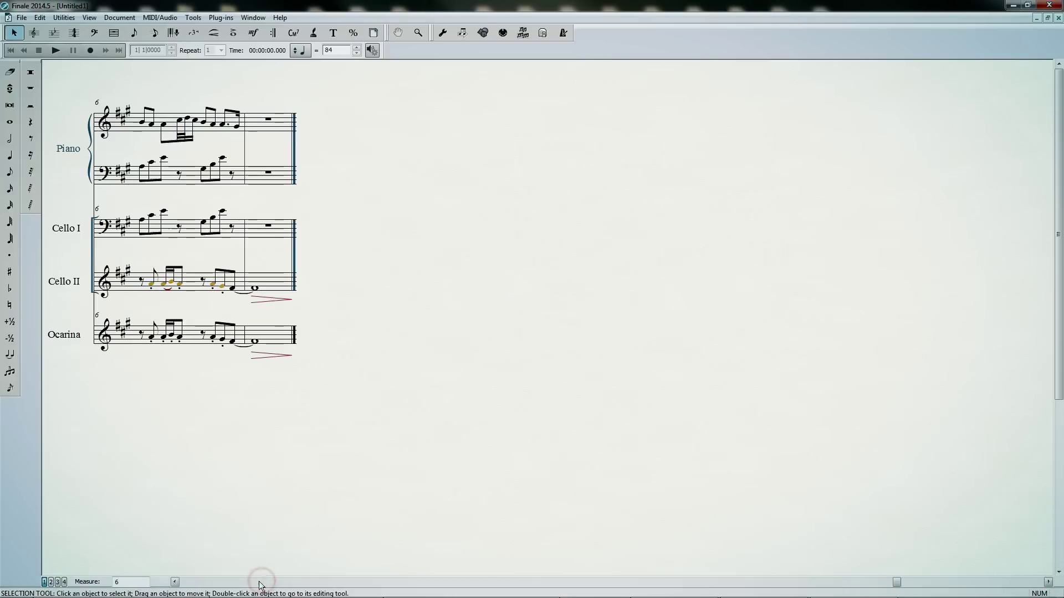
pyautogui.click(190, 581)
pyautogui.click(190, 582)
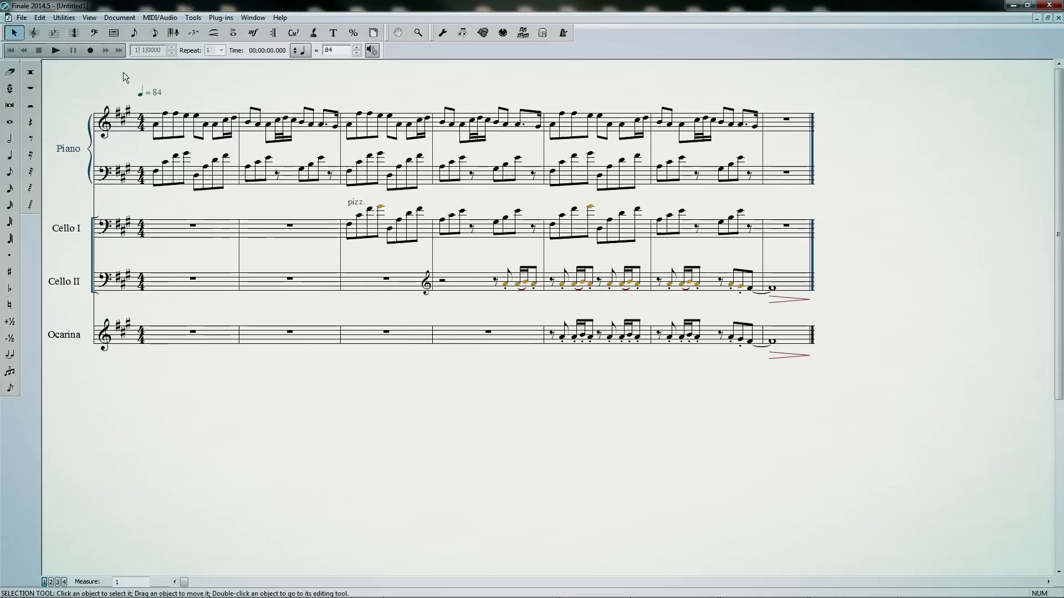
pyautogui.click(22, 18)
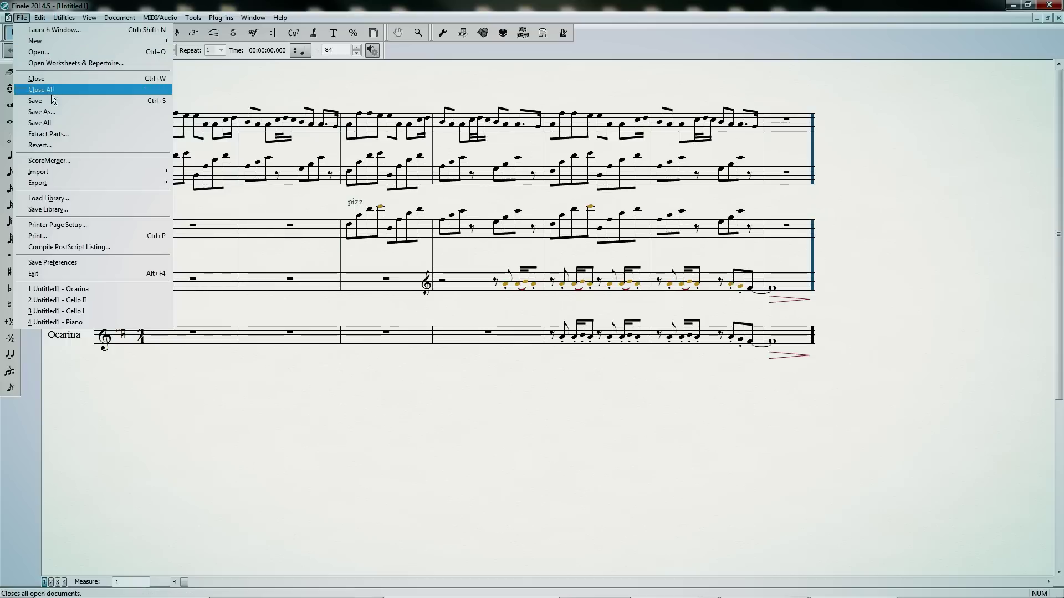
# Extract all parts (Piano, Cellos, Ocarina) into separate files with Extract Parts.
pyautogui.click(57, 136)
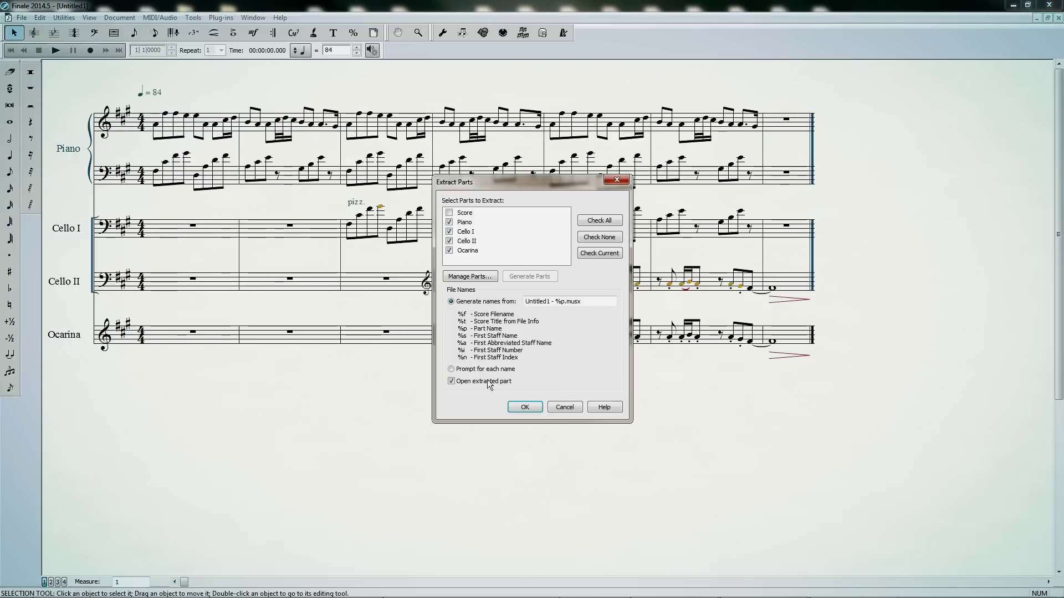
pyautogui.click(525, 408)
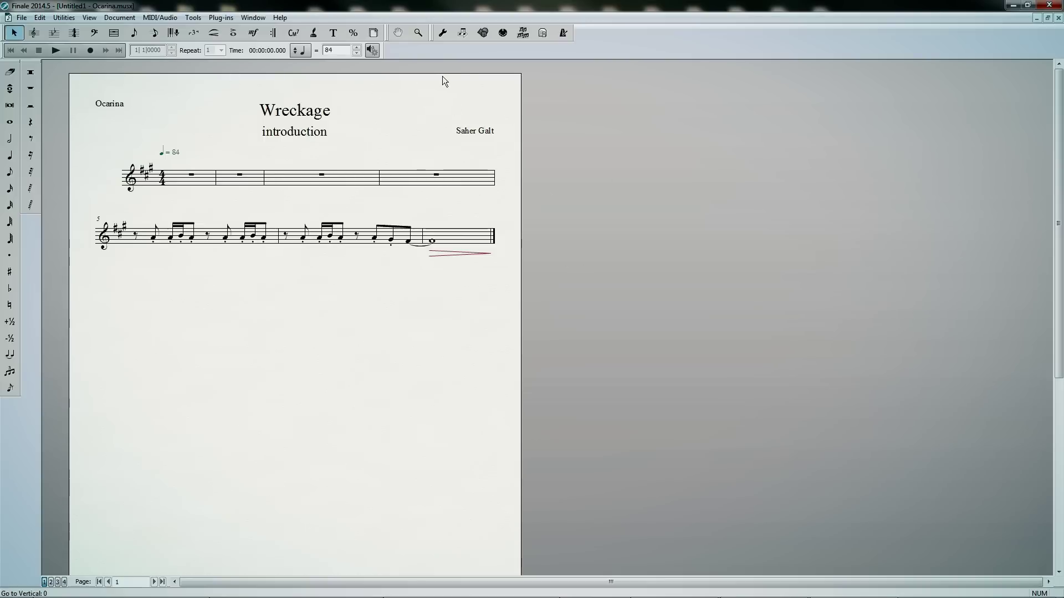
pyautogui.click(26, 19)
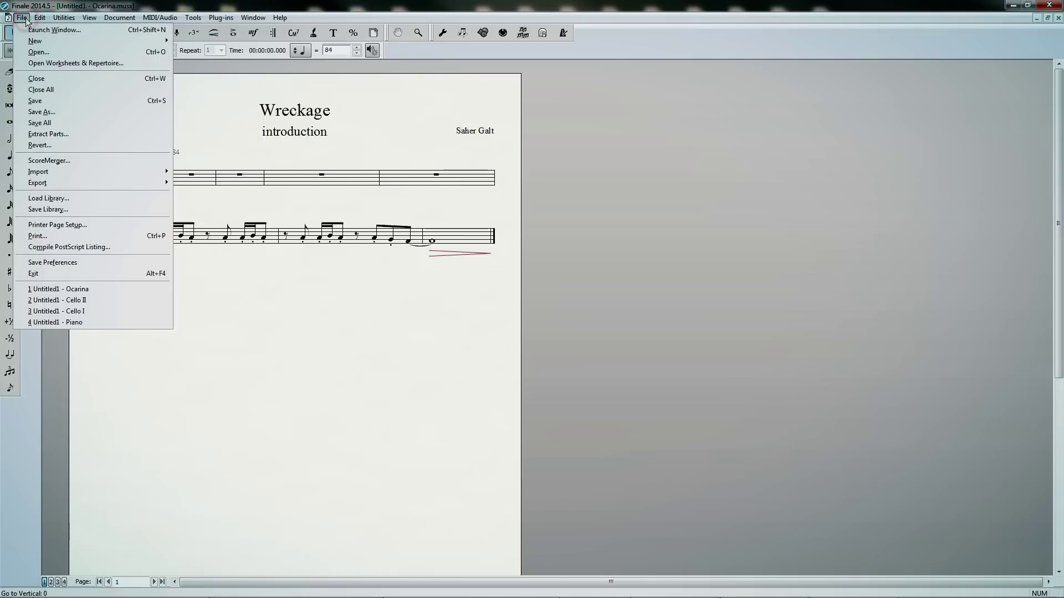
pyautogui.moveTo(85, 183)
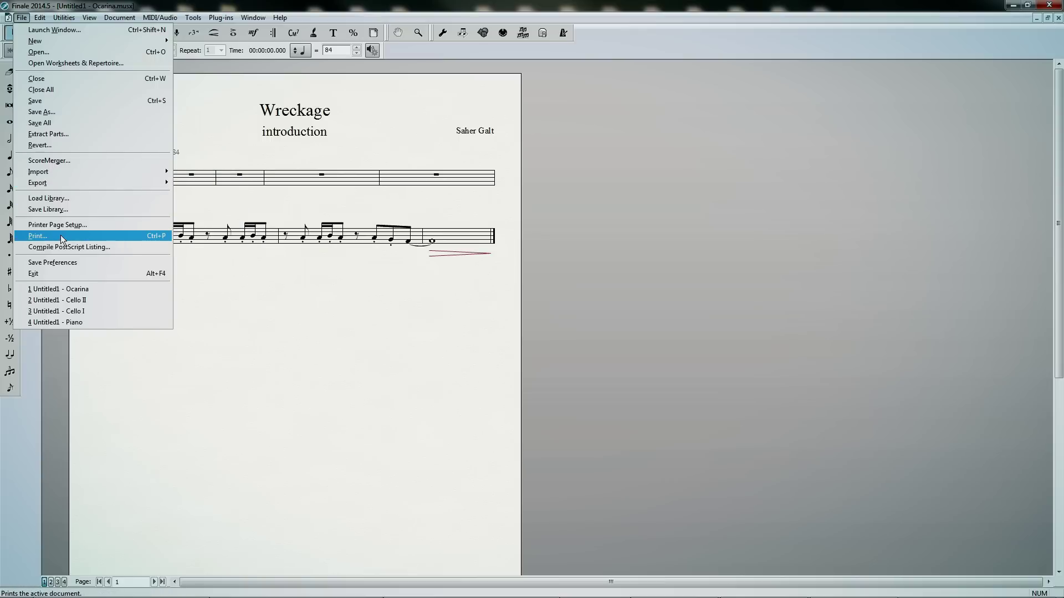
pyautogui.click(648, 221)
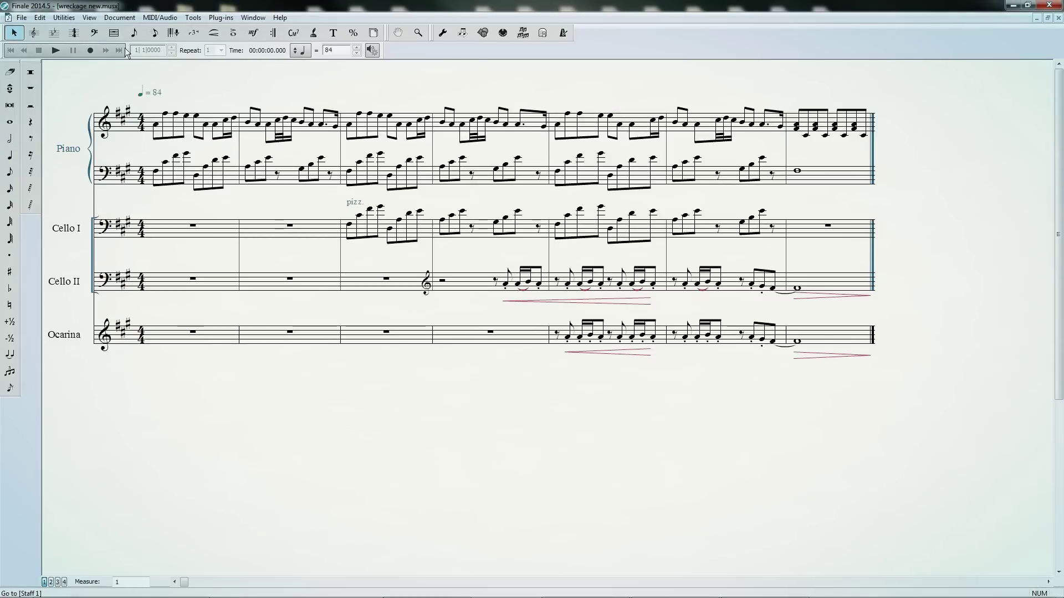
# Switch the score to Studio View and start playback.
pyautogui.click(88, 18)
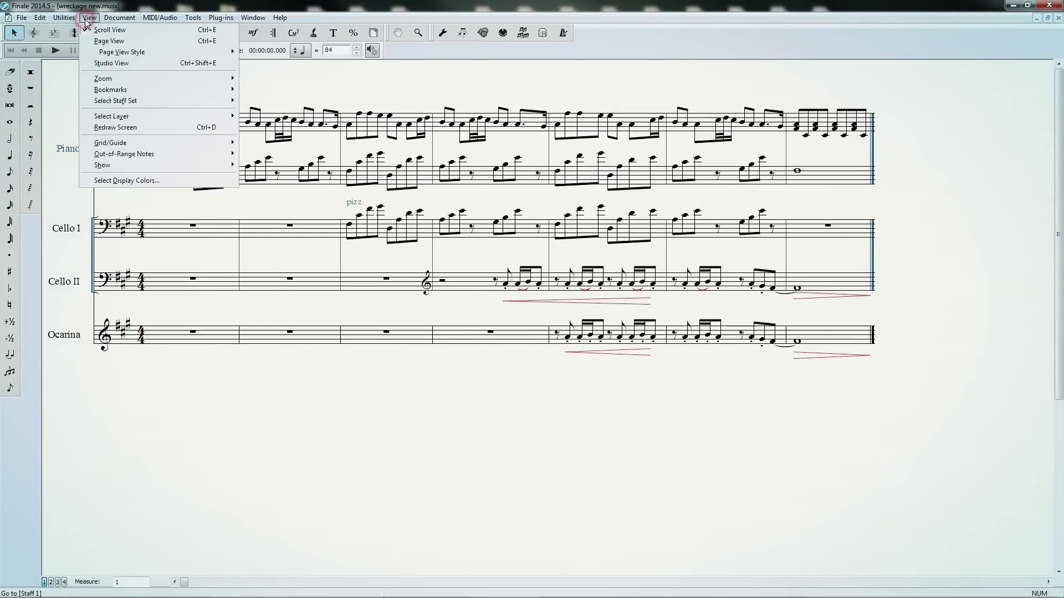
pyautogui.click(105, 55)
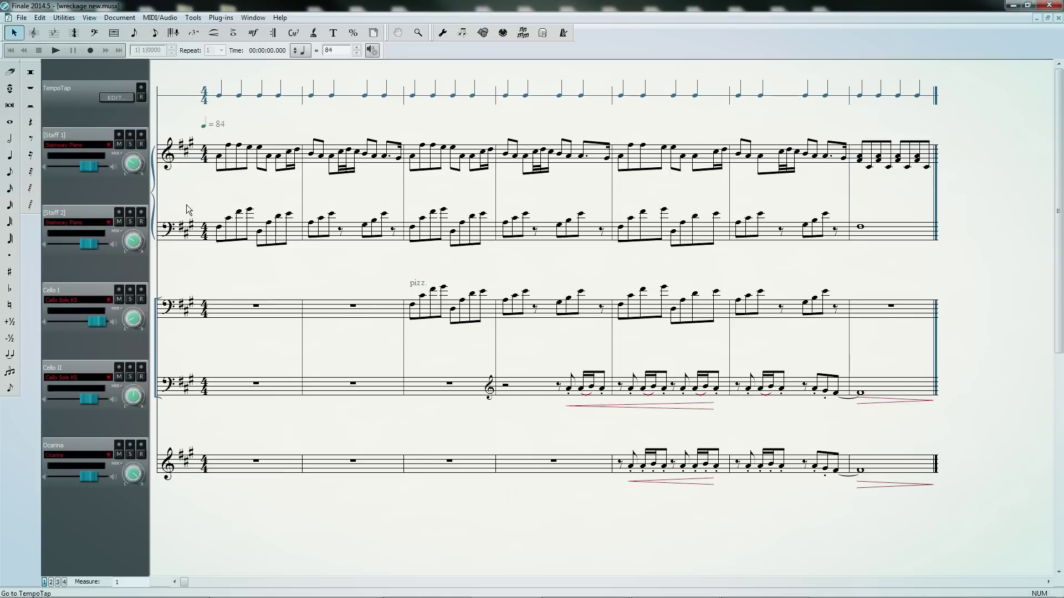
pyautogui.click(53, 51)
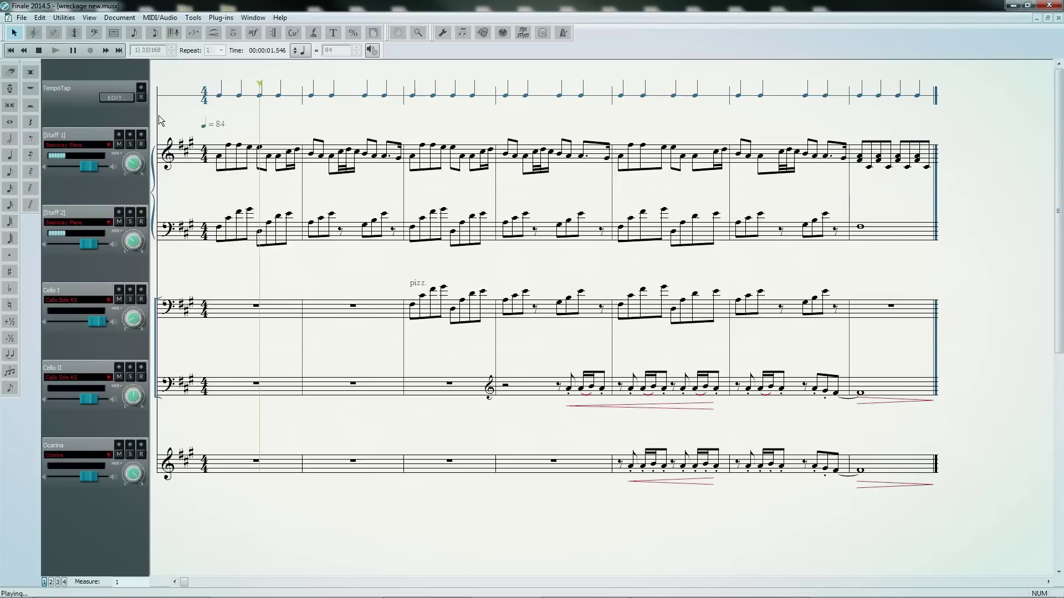